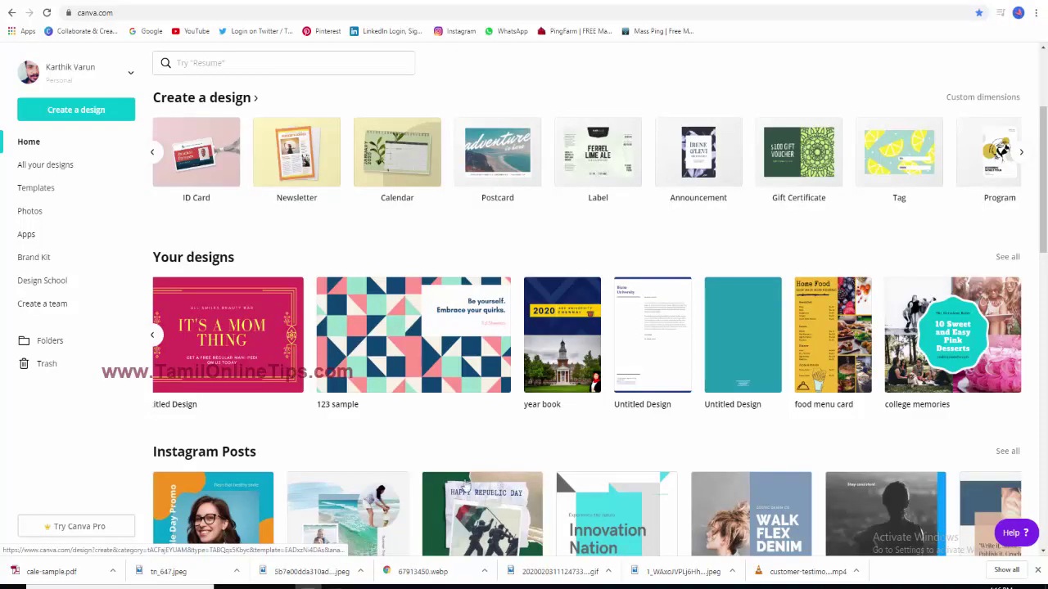
Step: Start a new blank ID Card design
scroll(475, 414, down, 5)
scroll(475, 414, down, 5)
scroll(475, 415, down, 3)
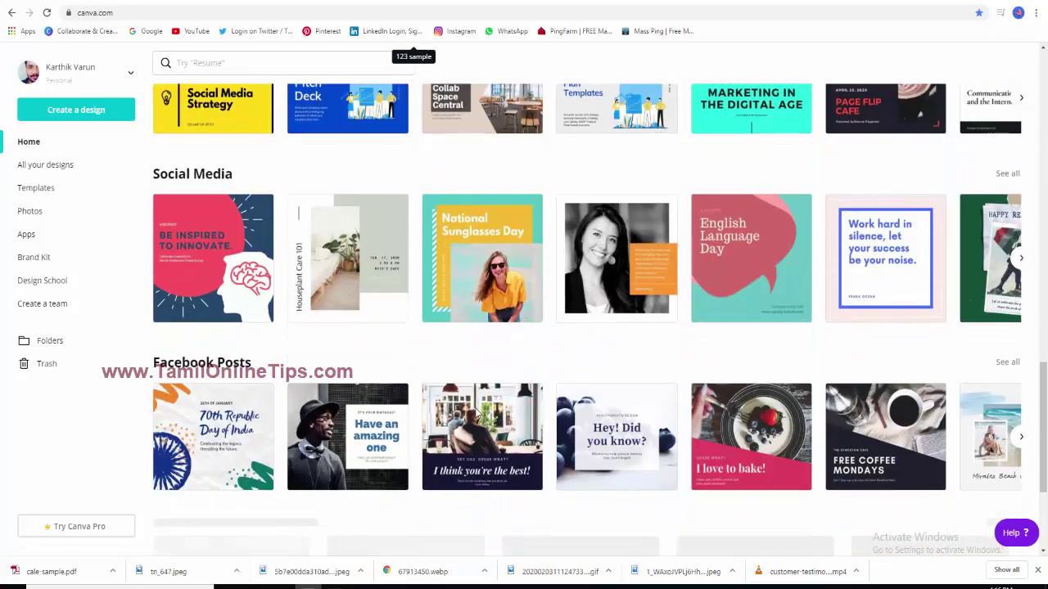
scroll(495, 417, up, 8)
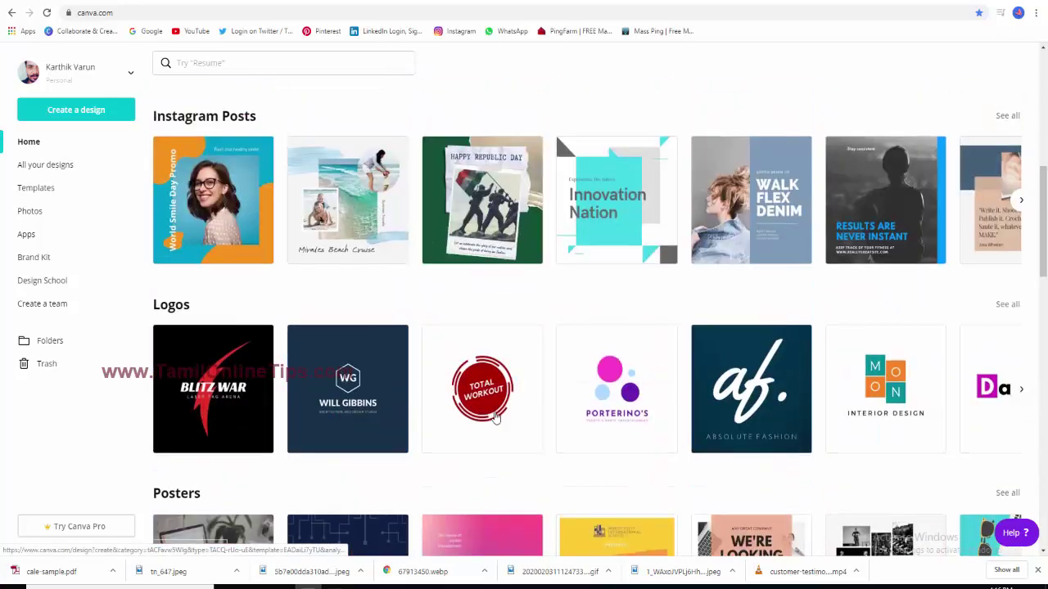
scroll(537, 437, up, 2)
scroll(538, 442, up, 4)
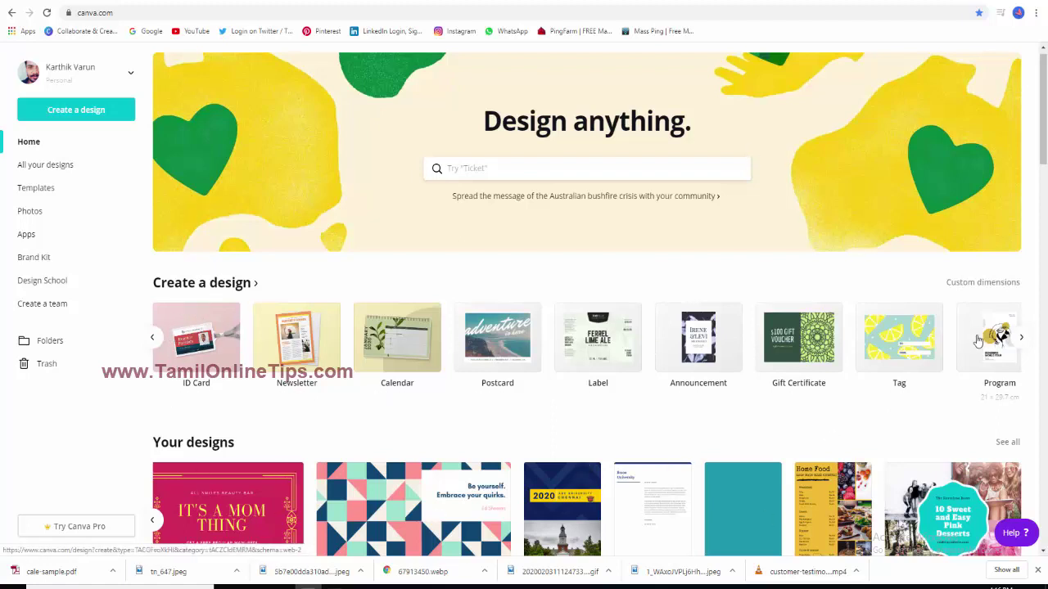
click(187, 362)
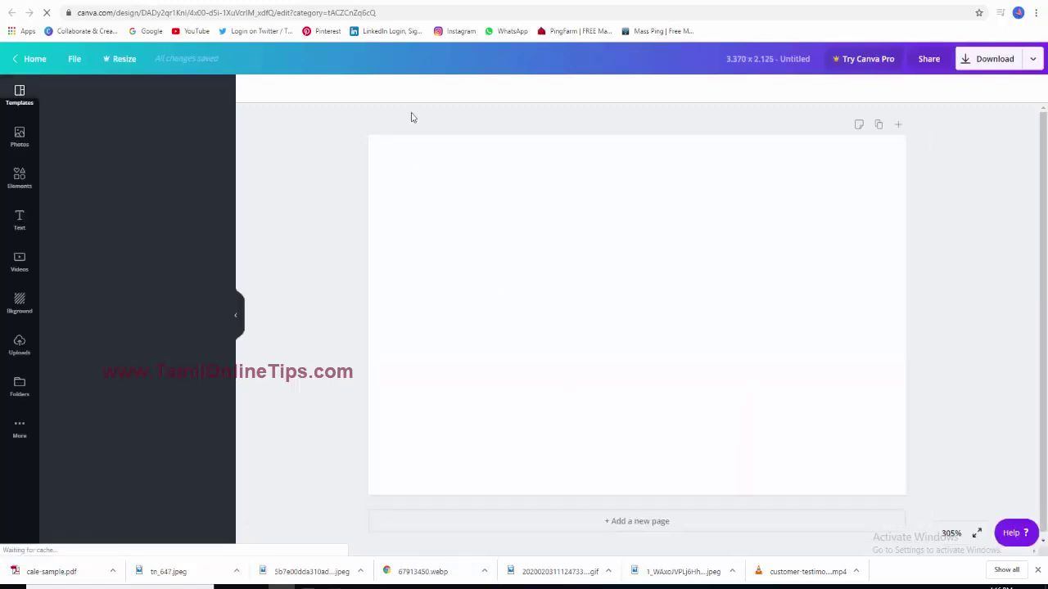
drag(411, 111, 869, 497)
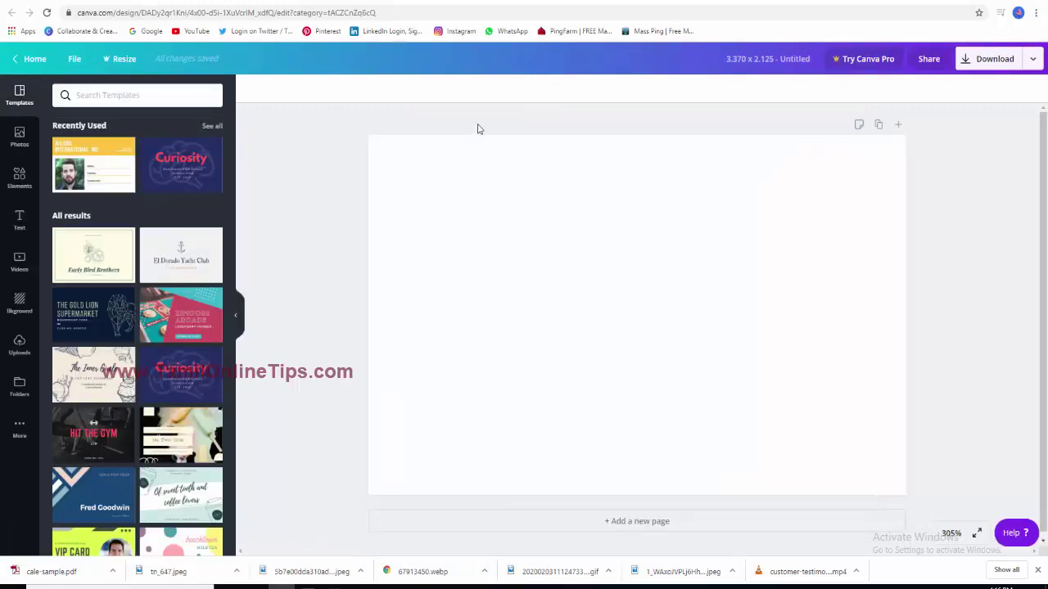
drag(479, 129, 763, 513)
Step: Title the design 'sample id card', correcting the typo
click(726, 59)
text(sampl)
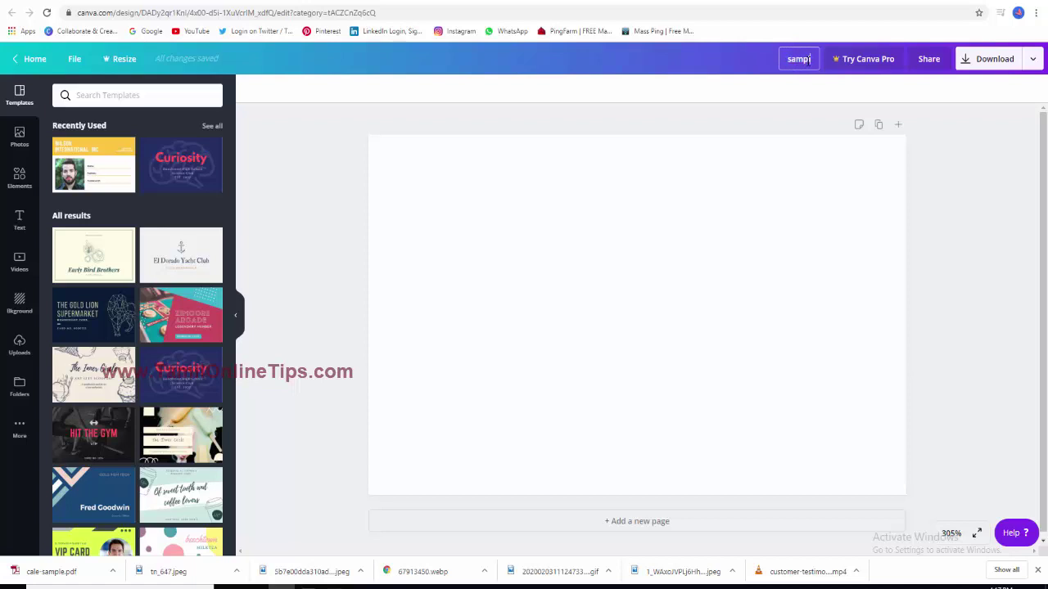
text(e id a)
text(card)
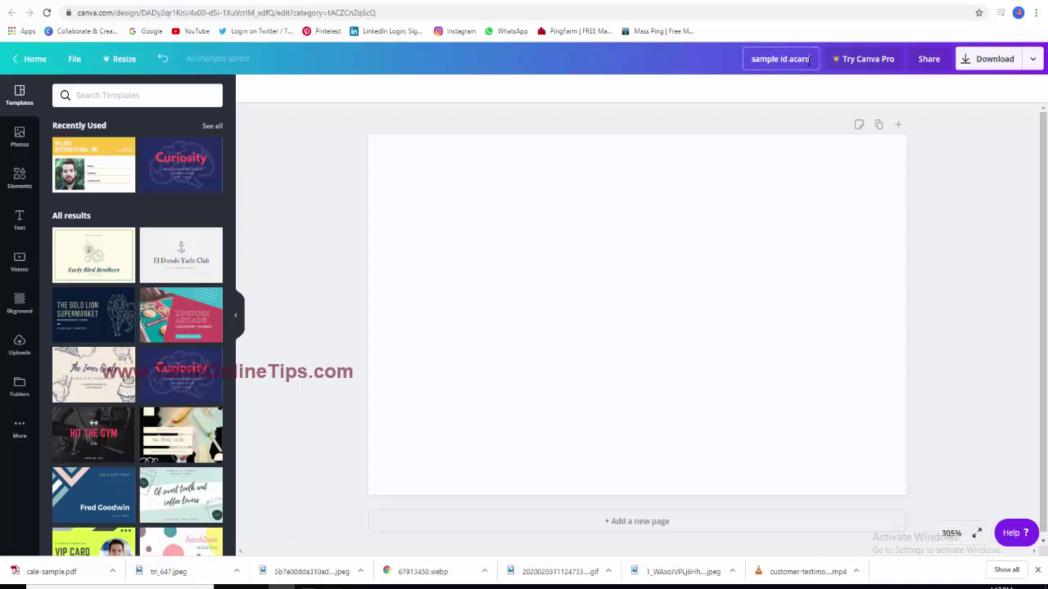
key(BackSpace)
key(BackSpace)
key(BackSpace)
key(BackSpace)
key(BackSpace)
text(card)
Step: Preview and close the Yellow and Grey Modern Membership ID Card template, then bring up Photos
scroll(200, 319, down, 3)
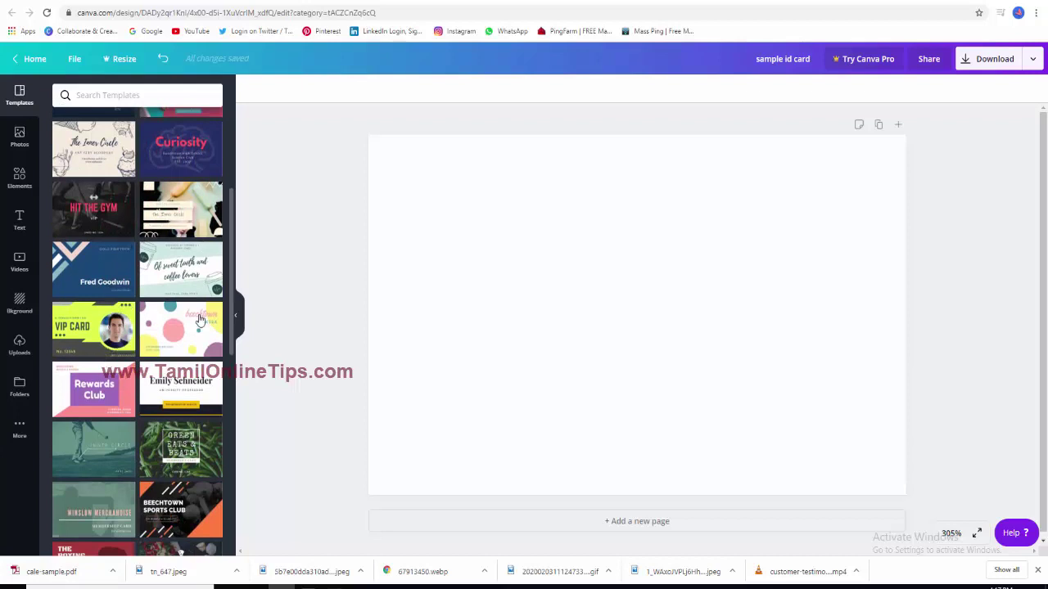
click(98, 319)
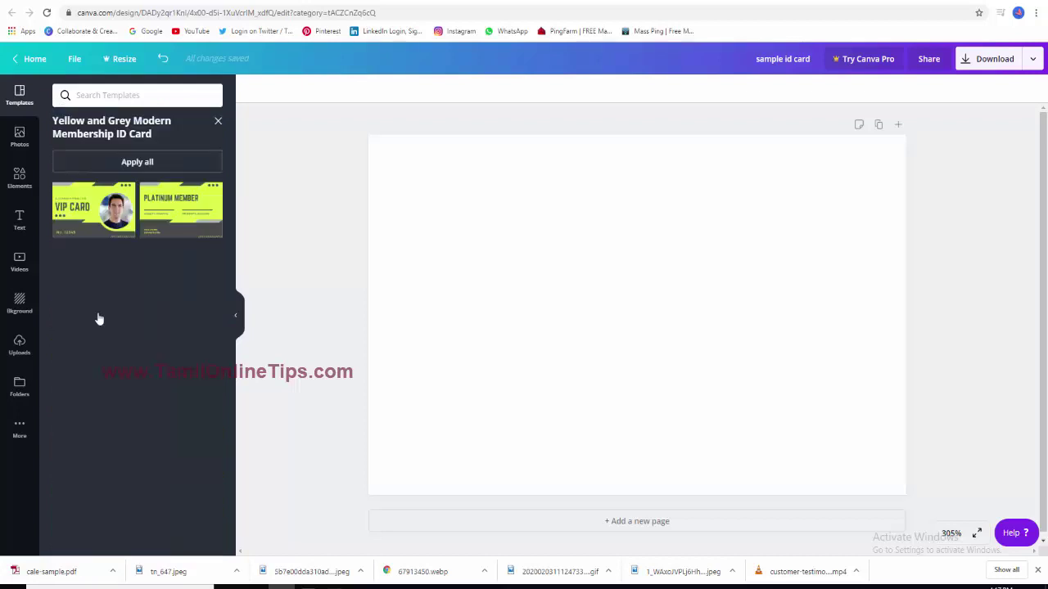
click(217, 121)
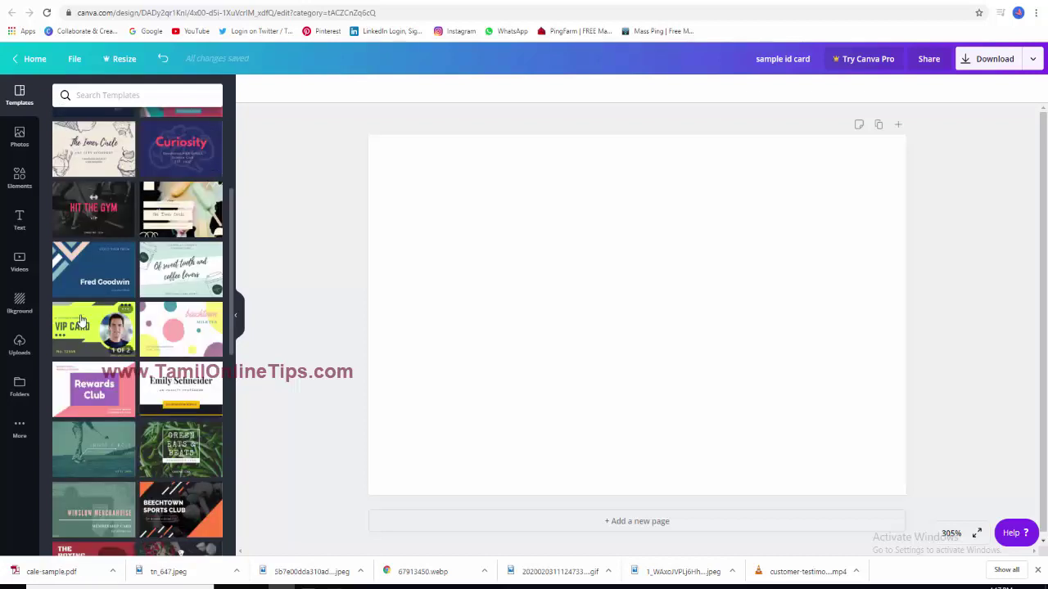
scroll(167, 295, down, 1)
scroll(151, 376, down, 2)
scroll(137, 458, down, 4)
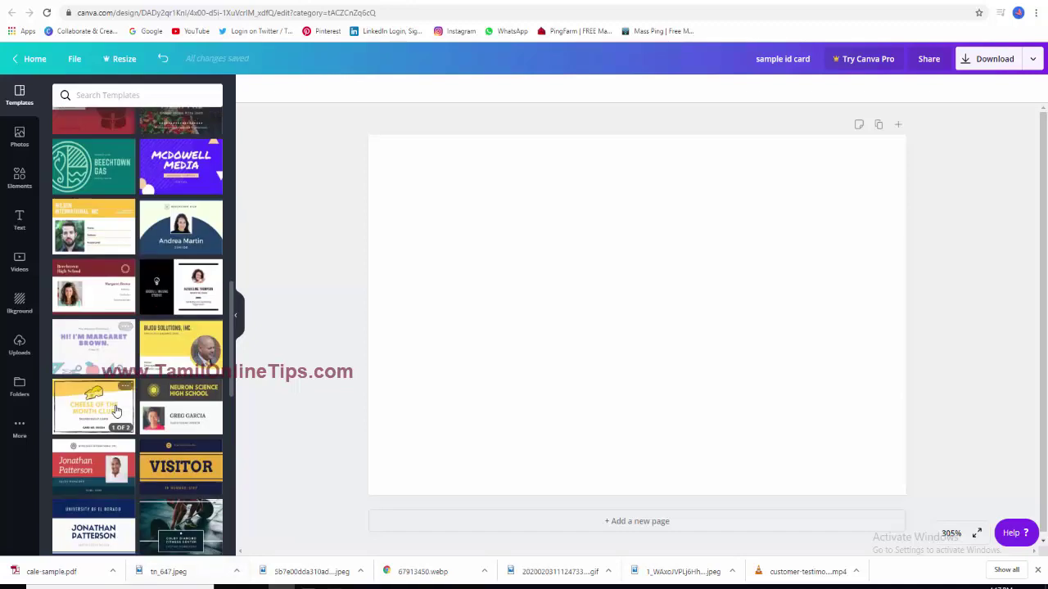
scroll(121, 524, down, 2)
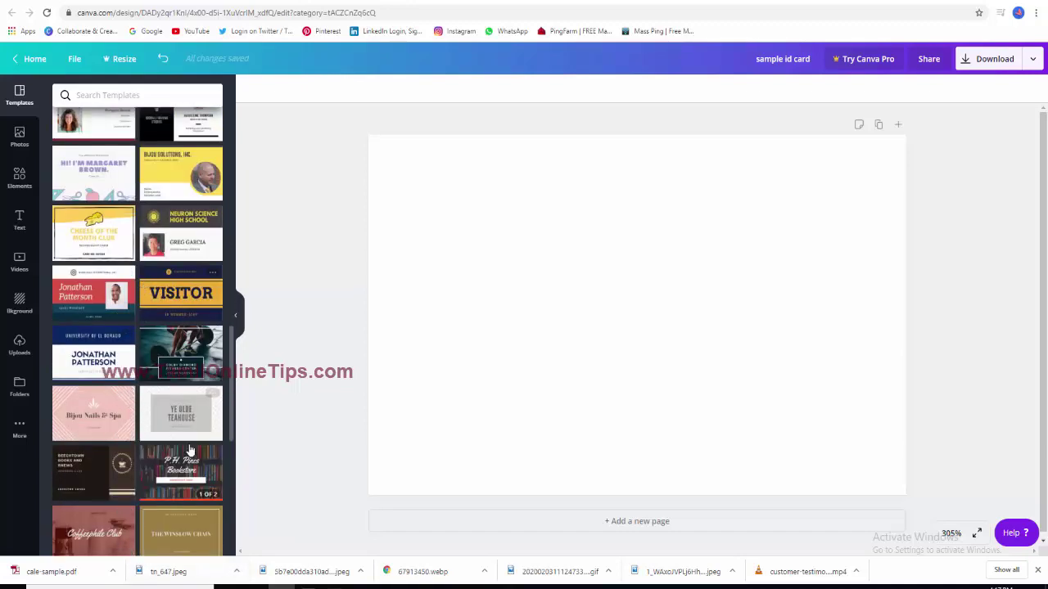
click(19, 136)
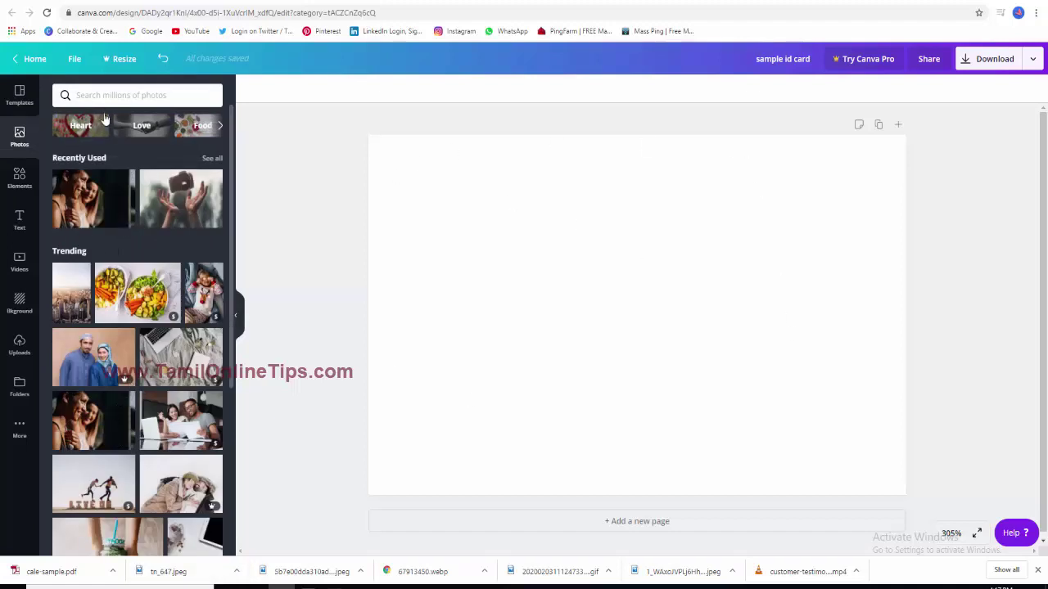
Step: Search the photo library for 'office'
mouse_move(137, 293)
scroll(142, 386, down, 5)
scroll(60, 251, up, 2)
click(94, 95)
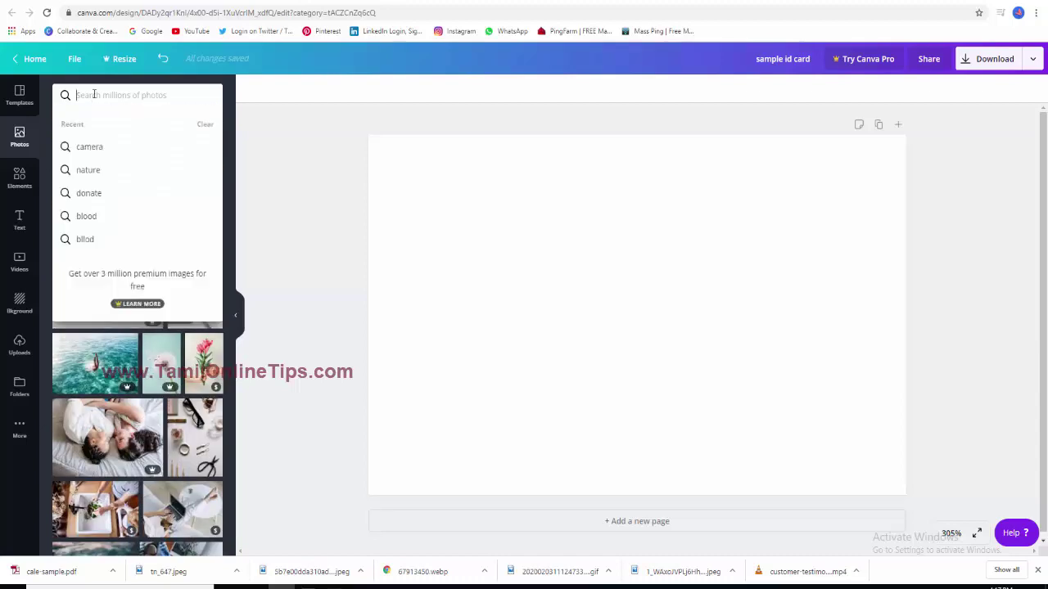
text(office)
key(Return)
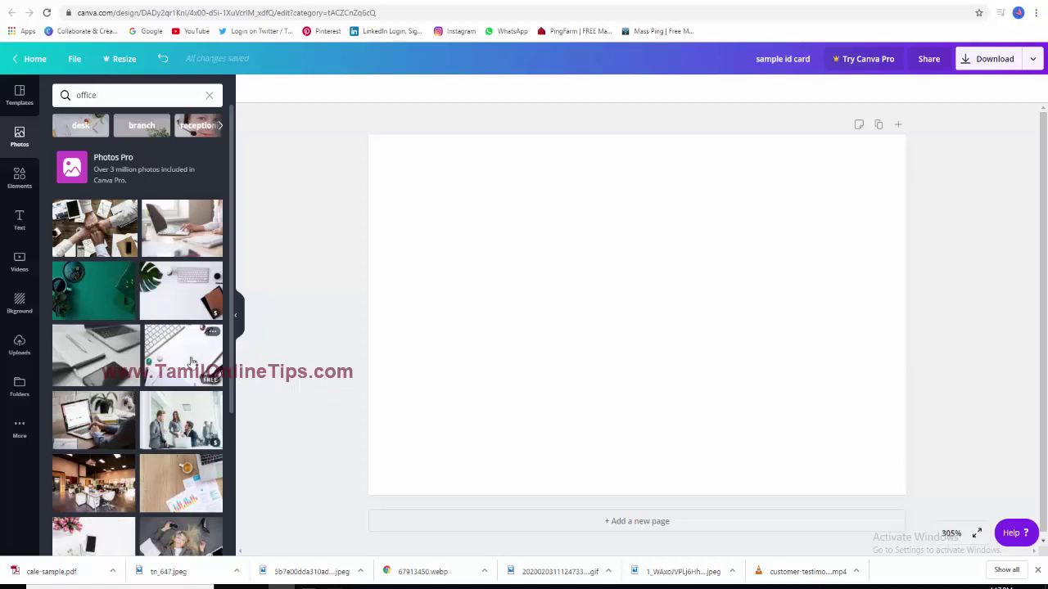
scroll(102, 504, down, 2)
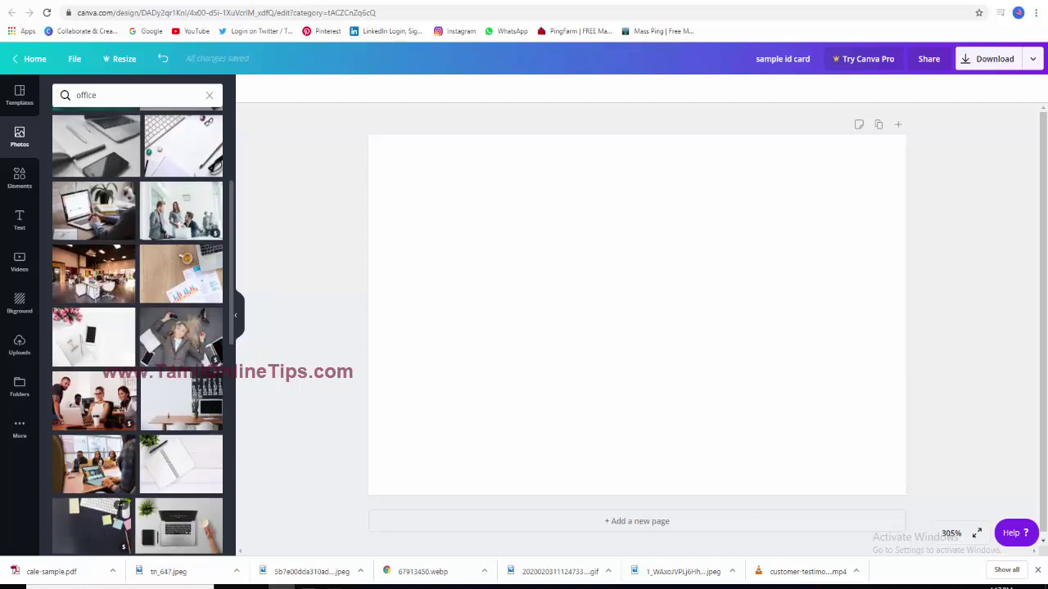
Step: Browse the graphic elements and the text styles and font combinations
click(20, 177)
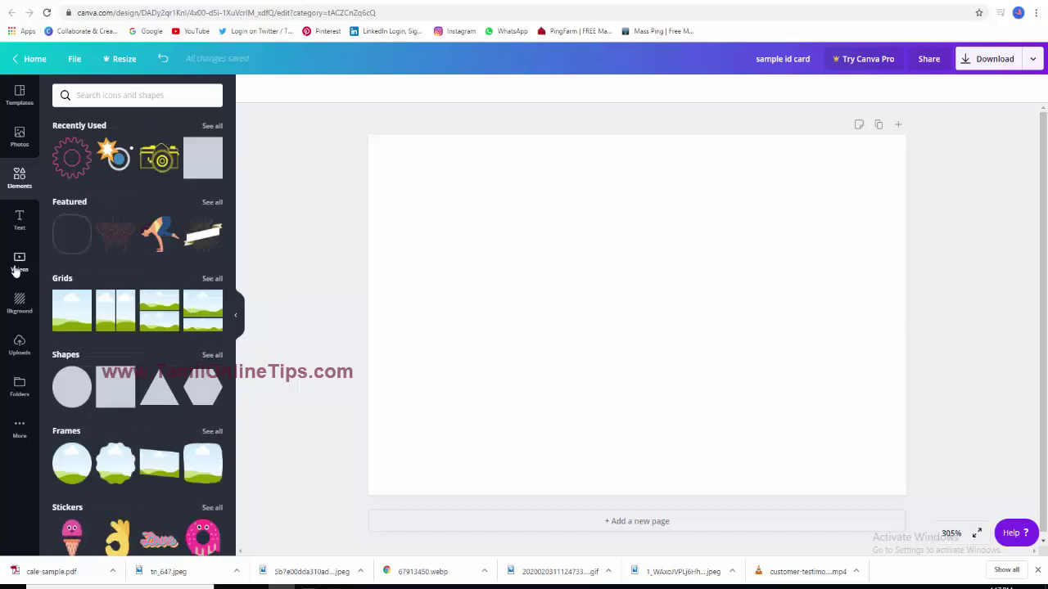
click(21, 221)
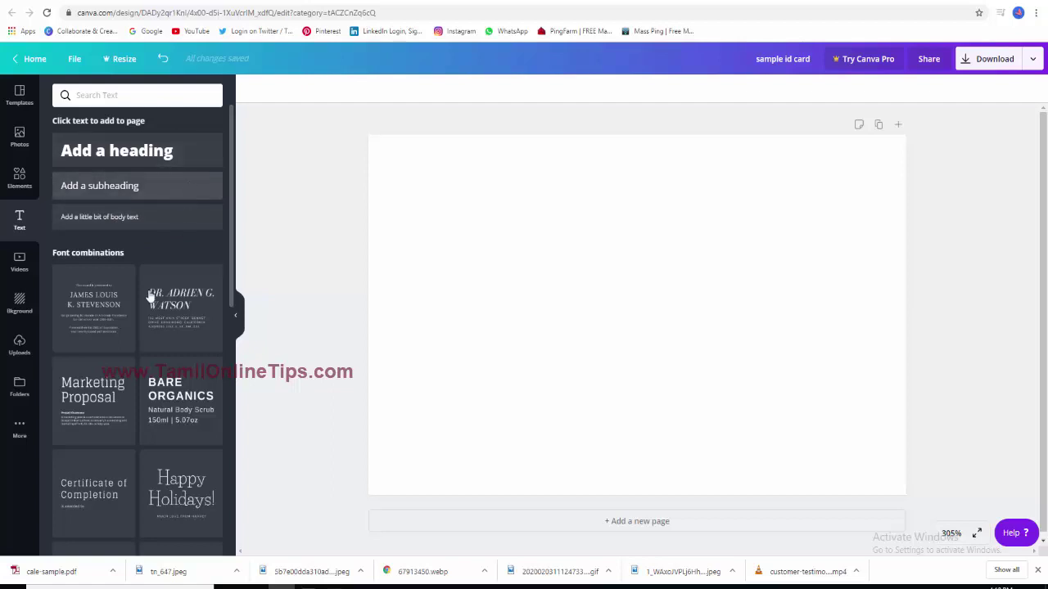
scroll(172, 391, down, 4)
scroll(172, 392, down, 3)
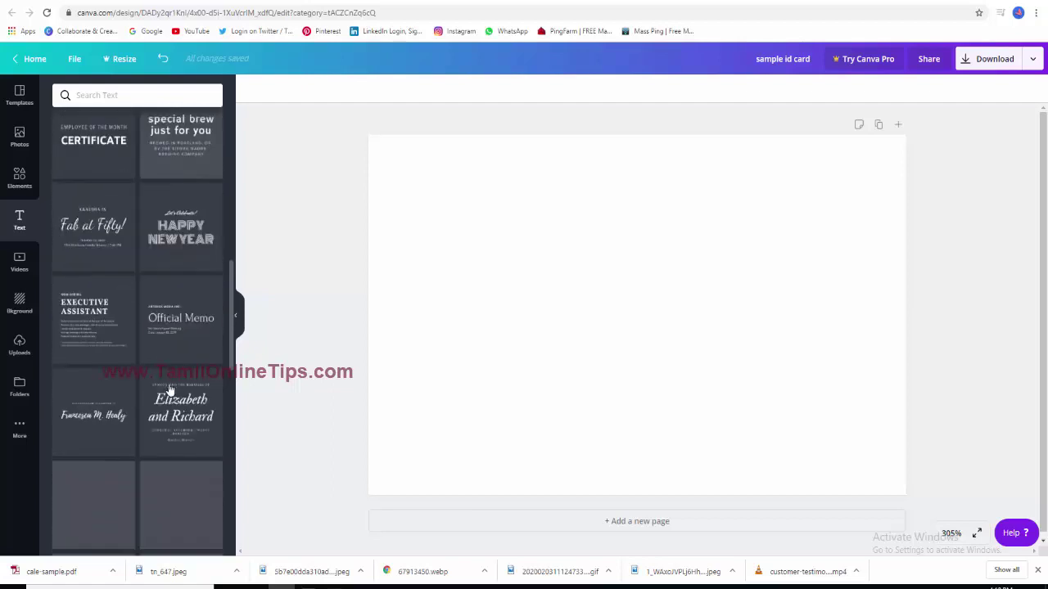
scroll(172, 392, down, 3)
scroll(170, 391, down, 3)
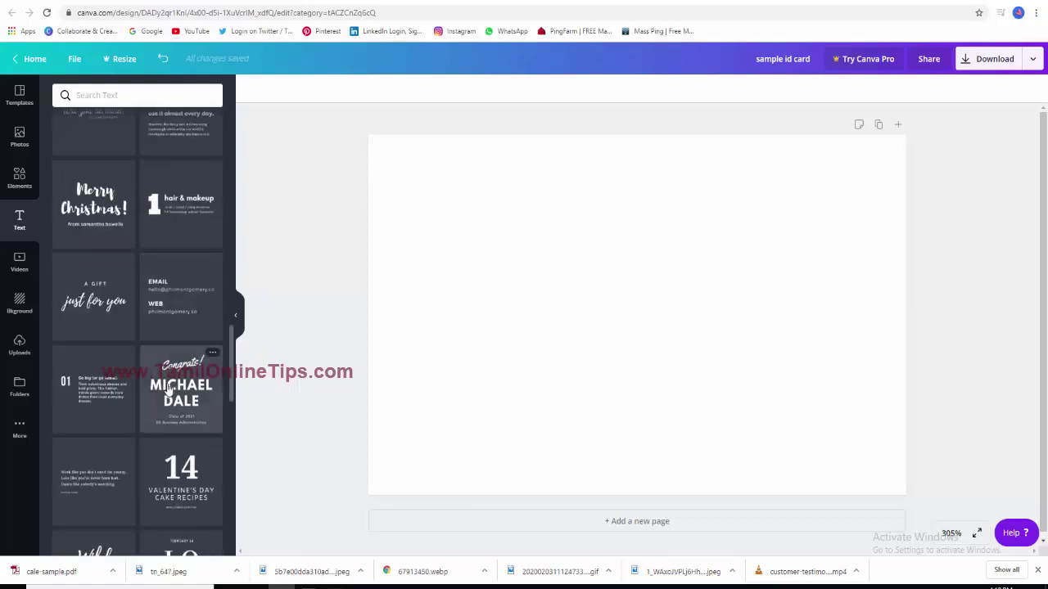
Step: Look through background options, then show the previously uploaded images
click(20, 301)
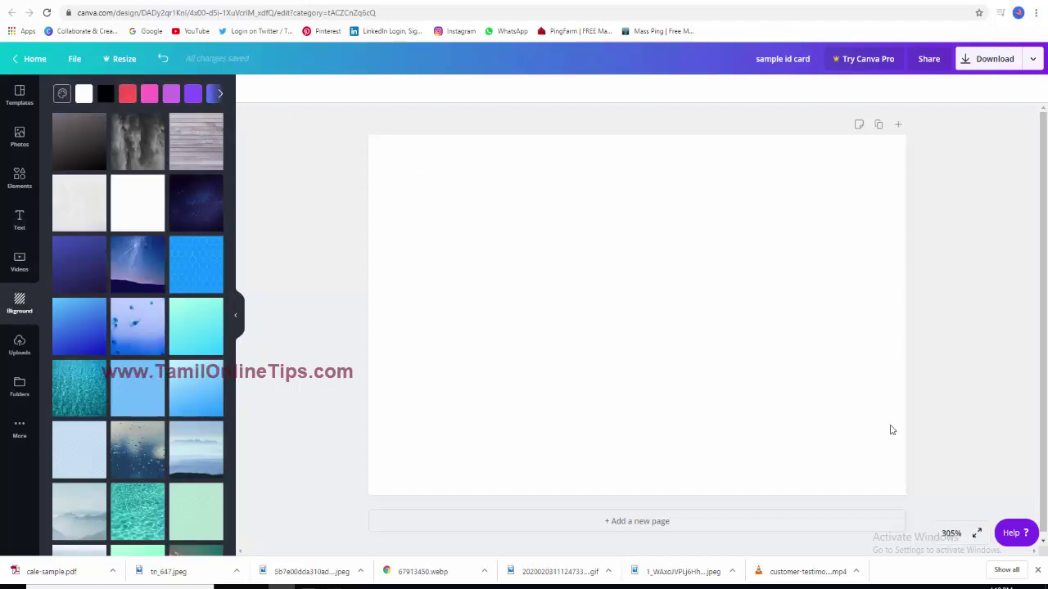
scroll(183, 246, down, 2)
scroll(197, 295, down, 2)
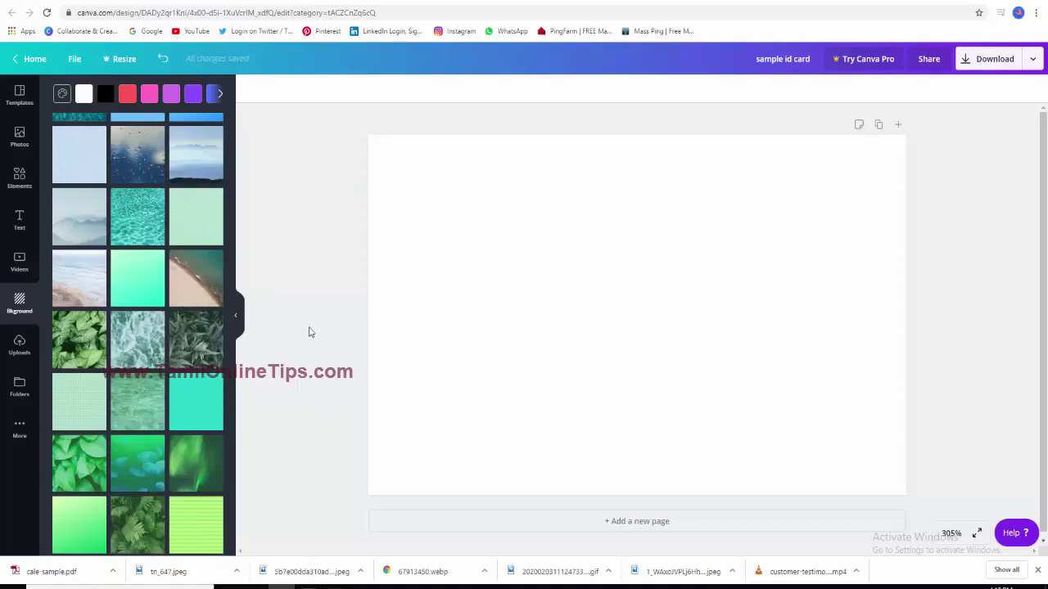
click(24, 352)
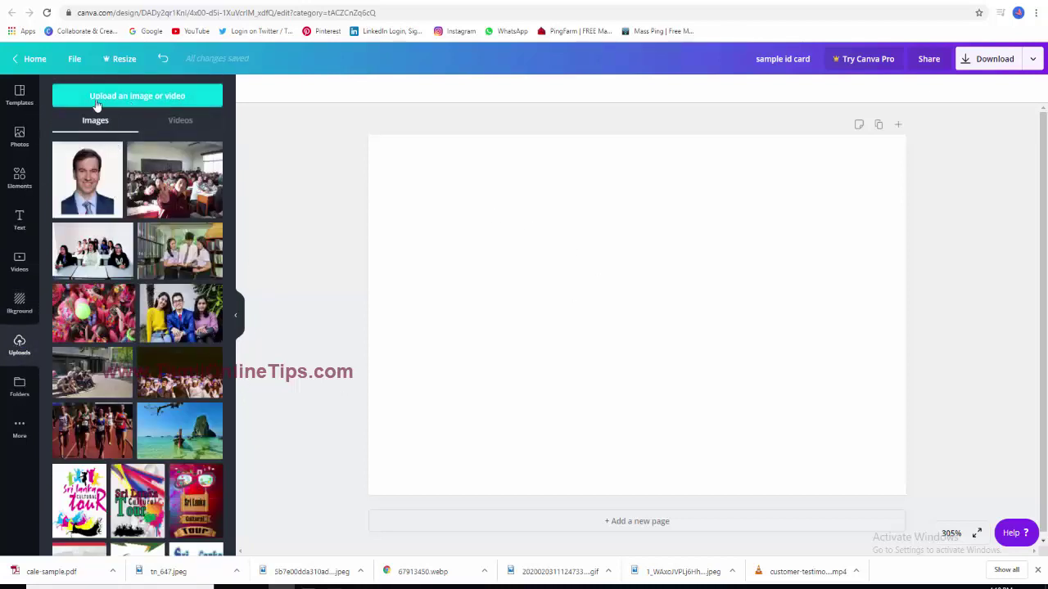
mouse_move(92, 252)
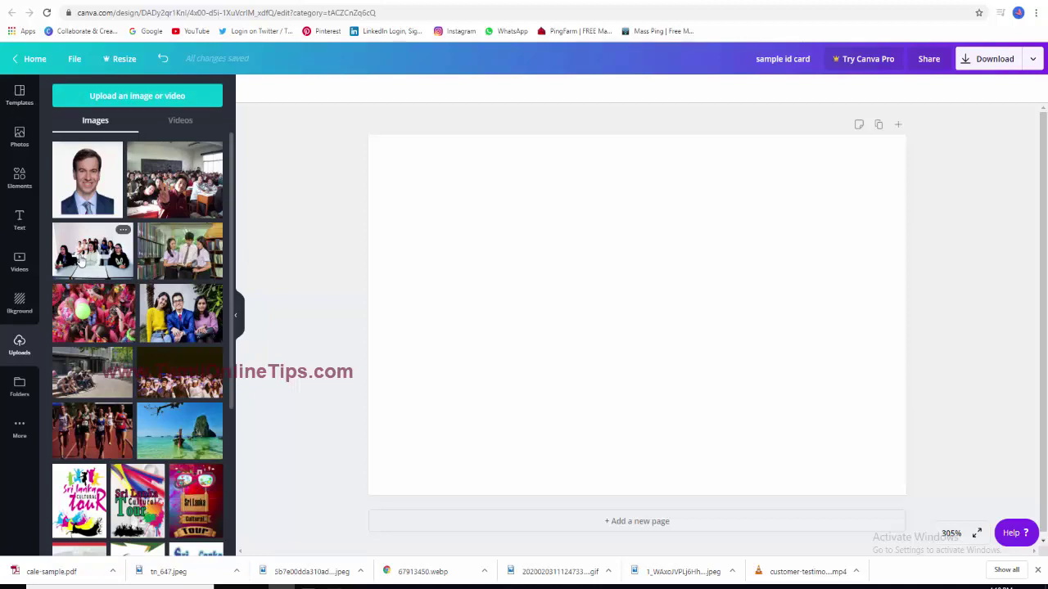
Step: Return to the ID card templates and scroll through the list
click(19, 95)
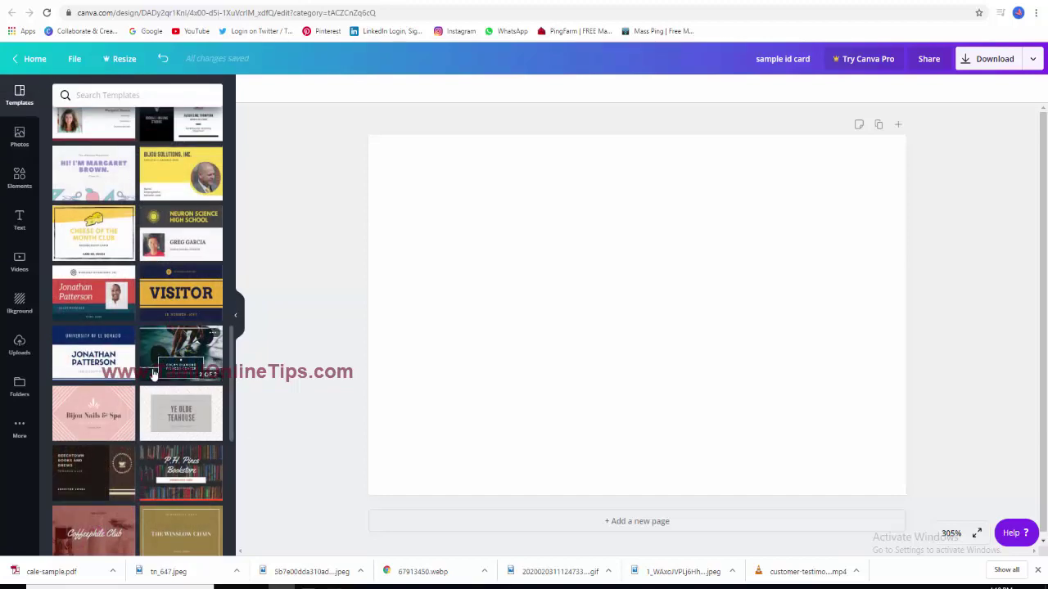
scroll(153, 373, up, 5)
scroll(115, 325, up, 2)
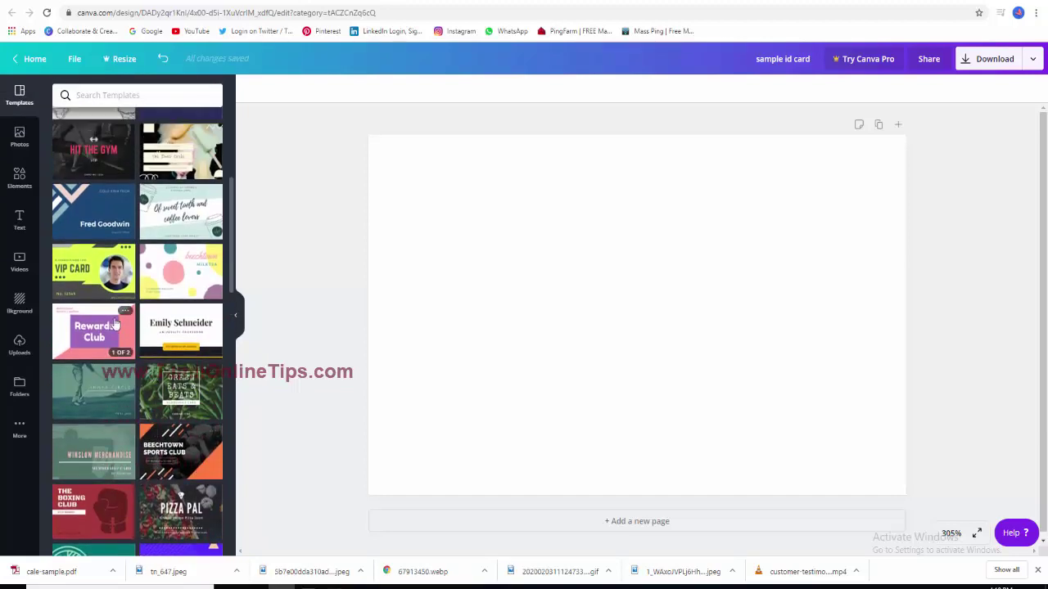
scroll(115, 325, up, 4)
scroll(172, 399, up, 1)
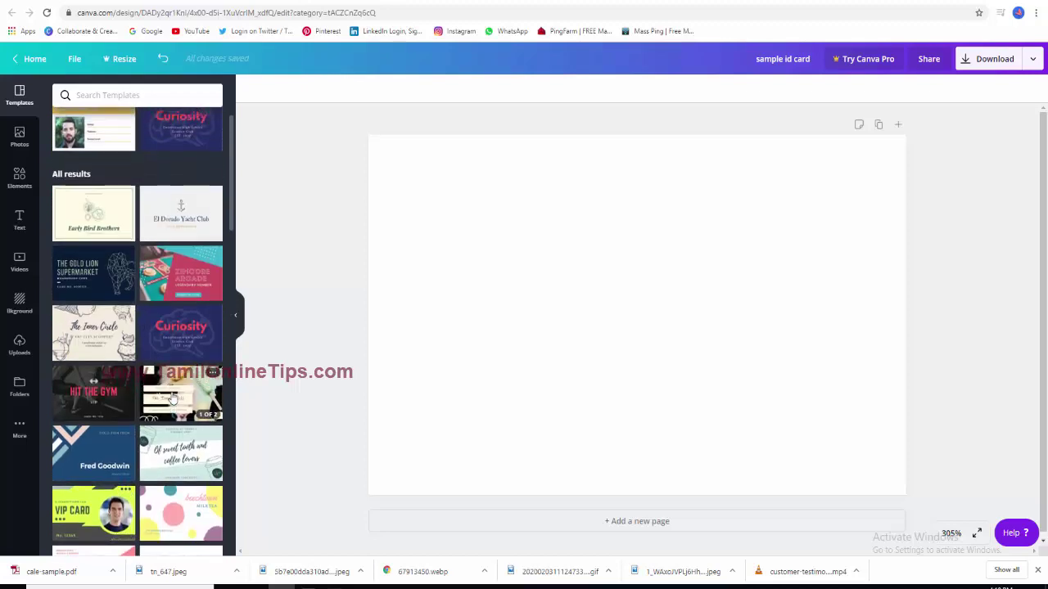
scroll(172, 399, up, 1)
scroll(136, 415, down, 3)
scroll(136, 414, down, 4)
scroll(136, 414, down, 3)
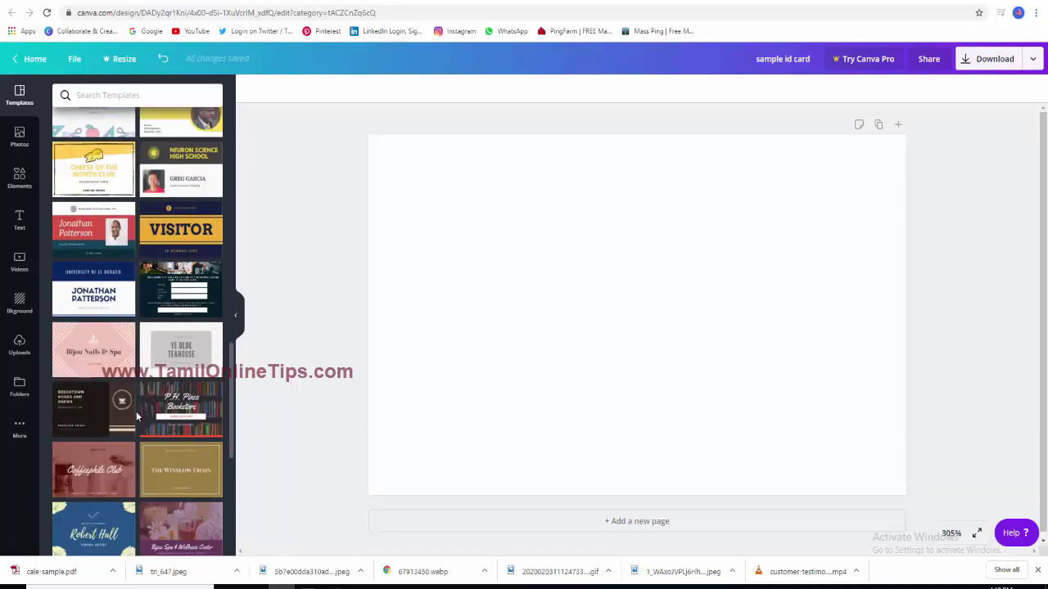
scroll(138, 422, up, 1)
scroll(141, 442, up, 3)
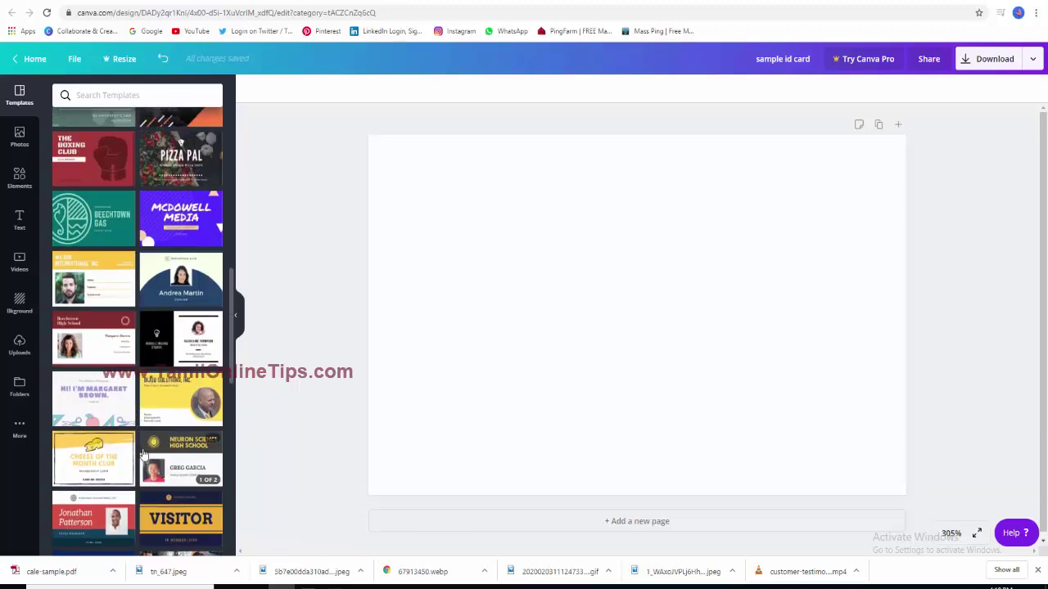
Step: Apply the Yellow and White Photo Security ID Card template's front page, after trying its back side
click(184, 401)
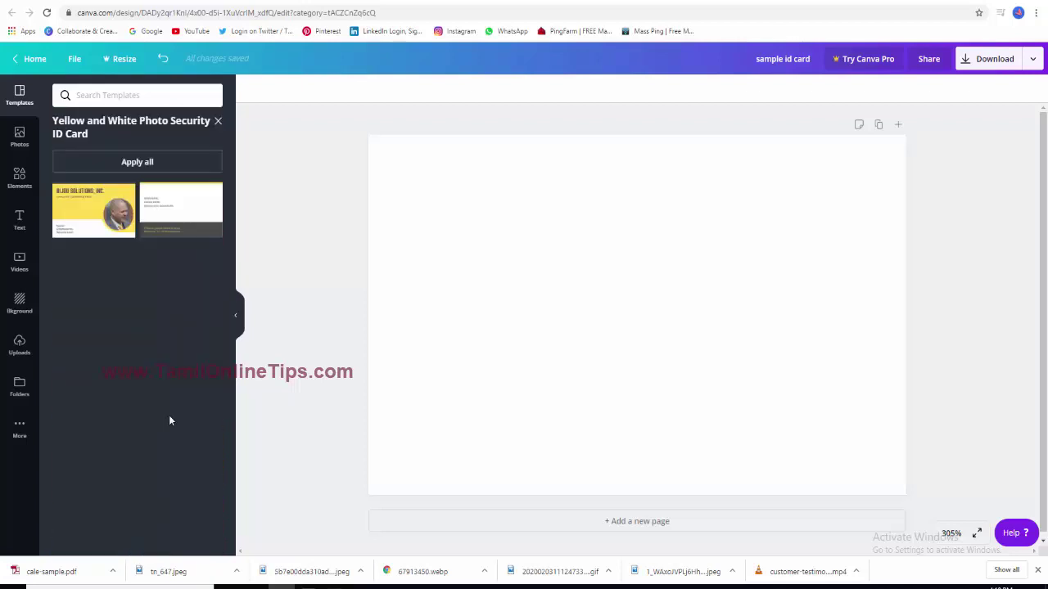
click(91, 208)
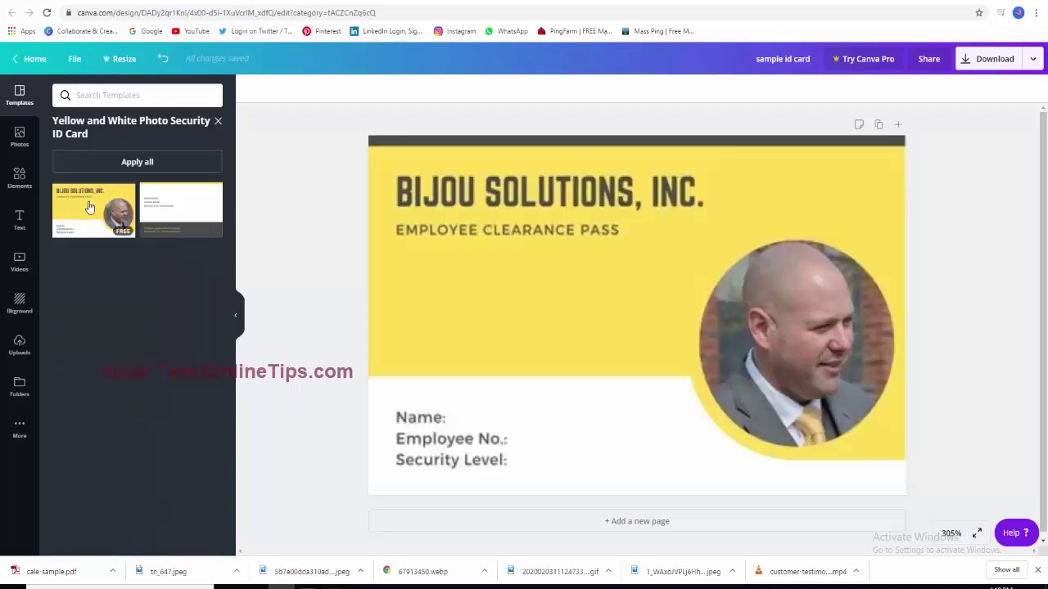
click(190, 206)
key(ctrl+z)
click(176, 201)
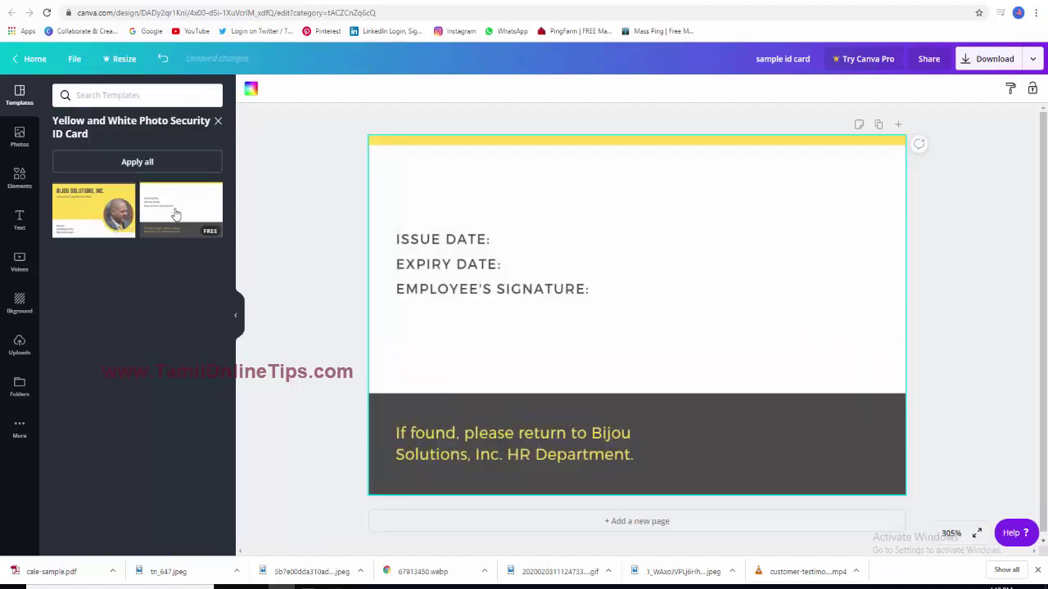
click(111, 215)
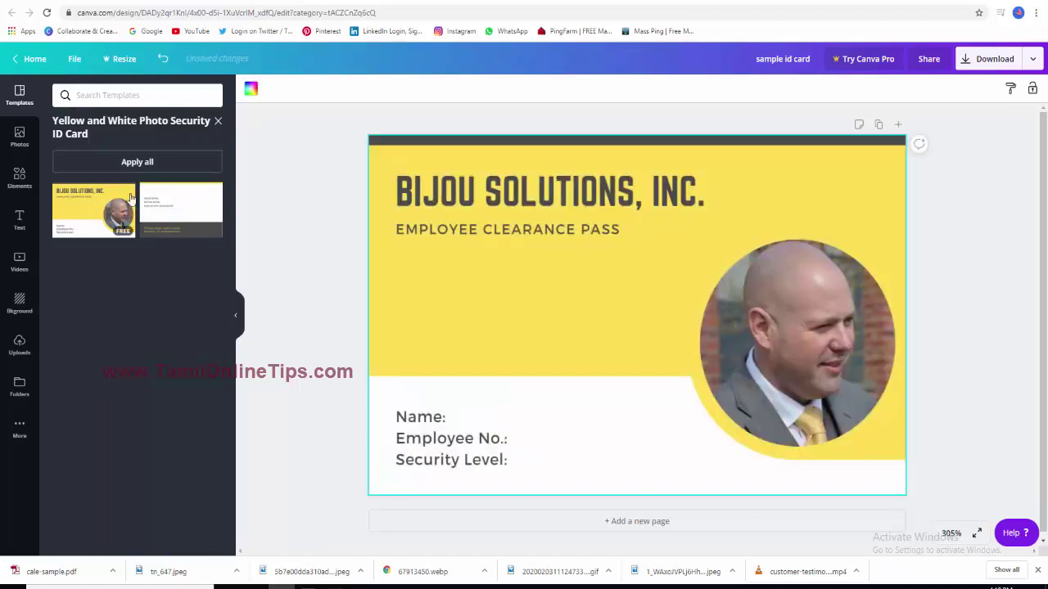
click(635, 201)
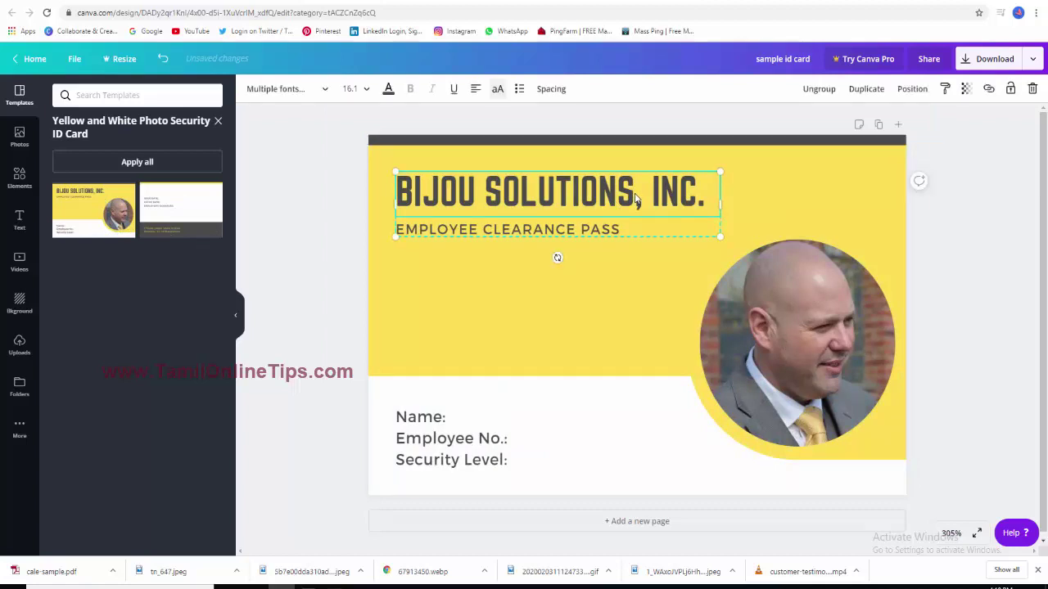
Step: Change the card title to 'ABC SOFT SOLUTIONS' and replace the clearance-pass subtitle with CHENNAI
double_click(709, 193)
drag(709, 193, 390, 181)
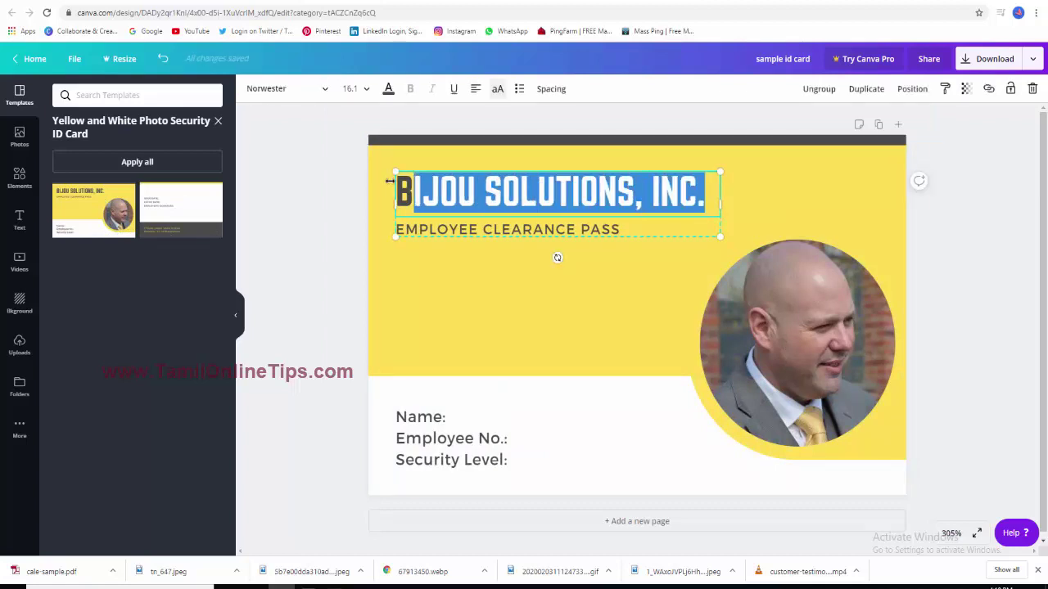
key(BackSpace)
text(A)
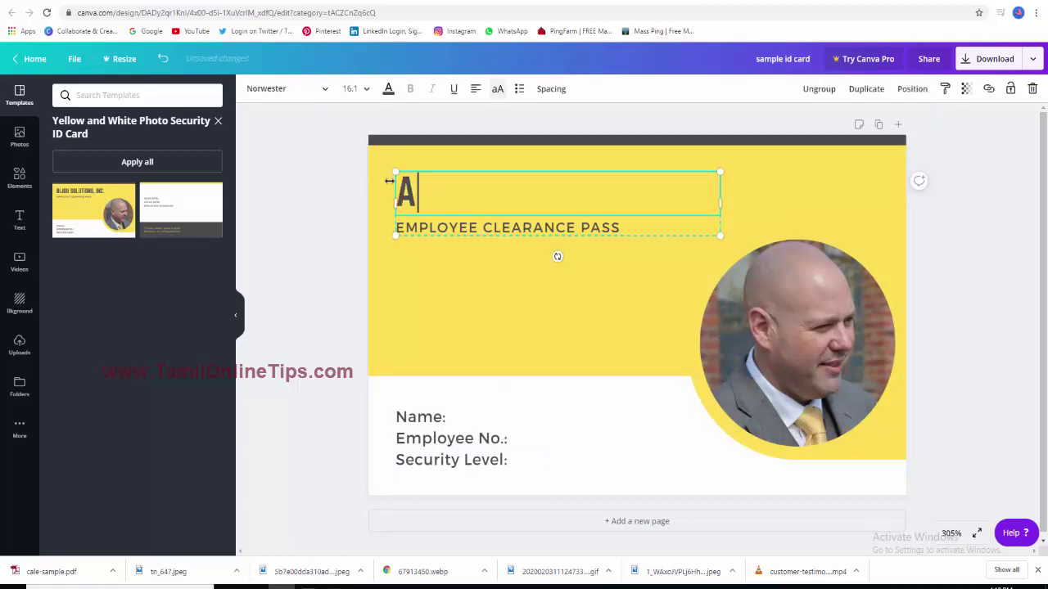
text(BC )
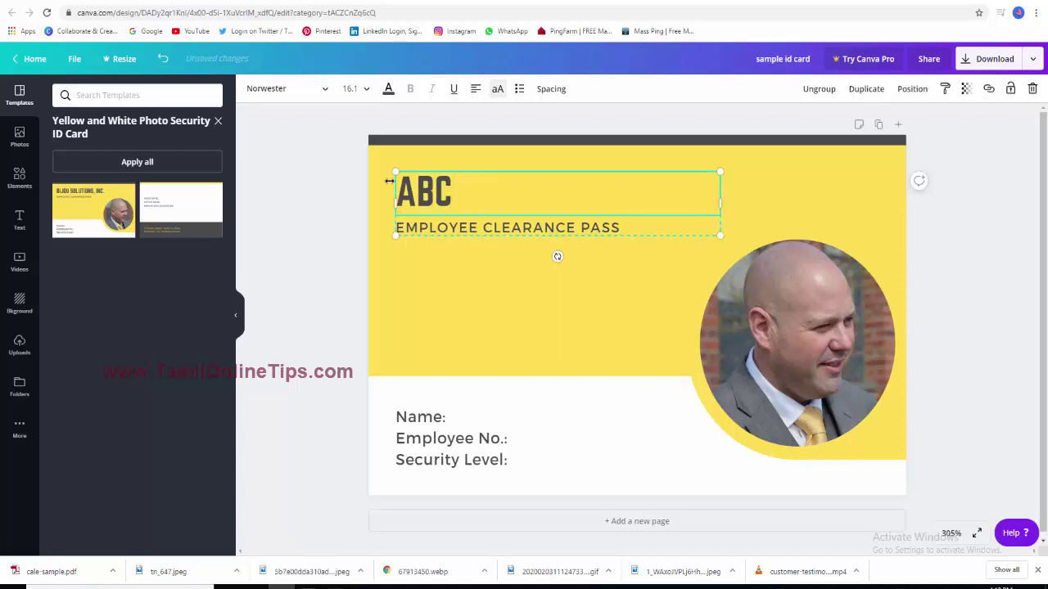
text(SOF)
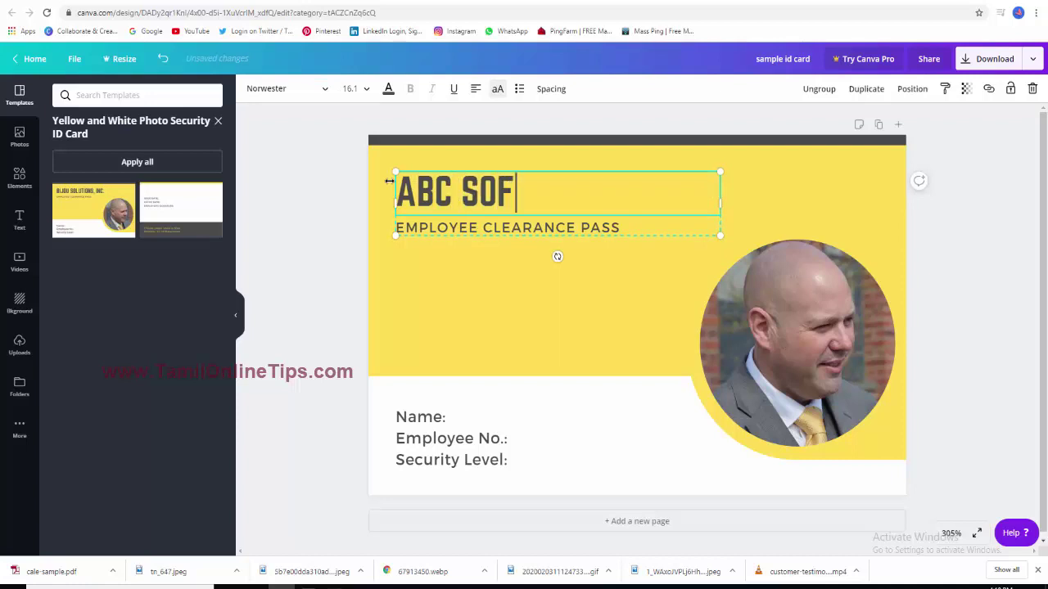
text(T SOLUT)
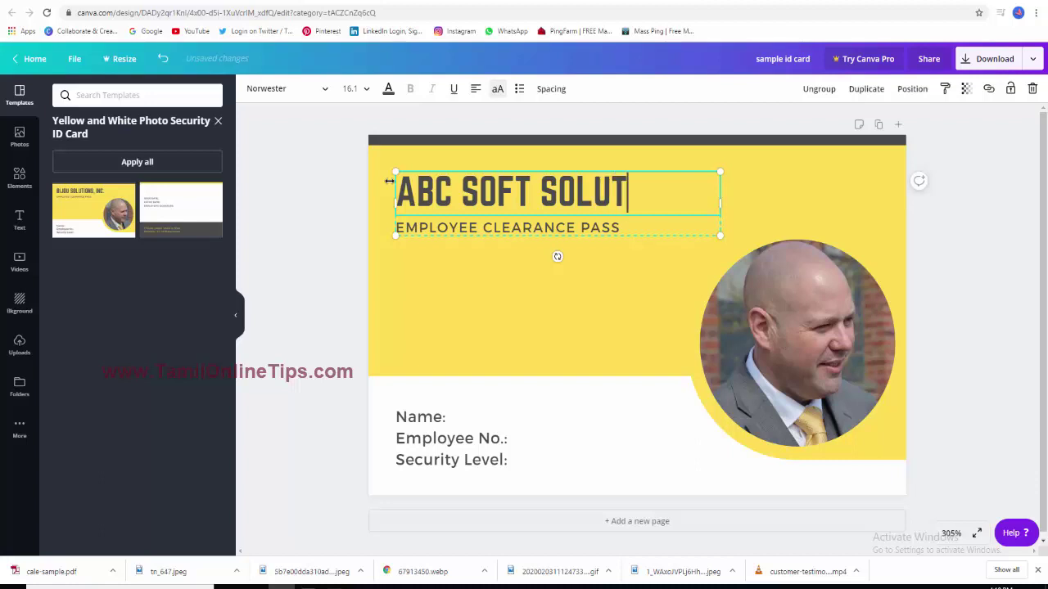
text(IONS)
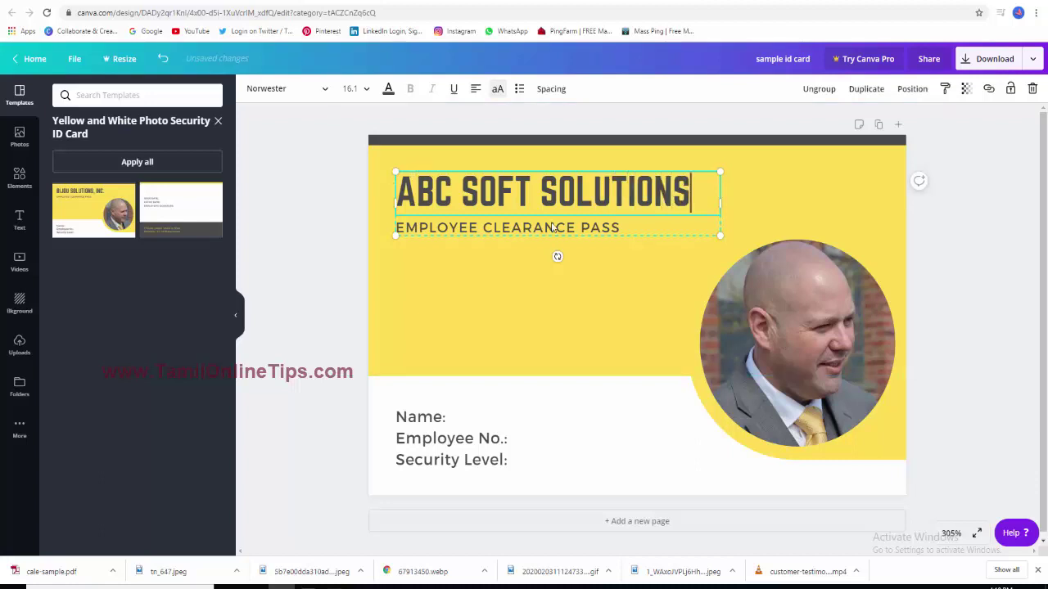
click(563, 228)
drag(624, 228, 388, 228)
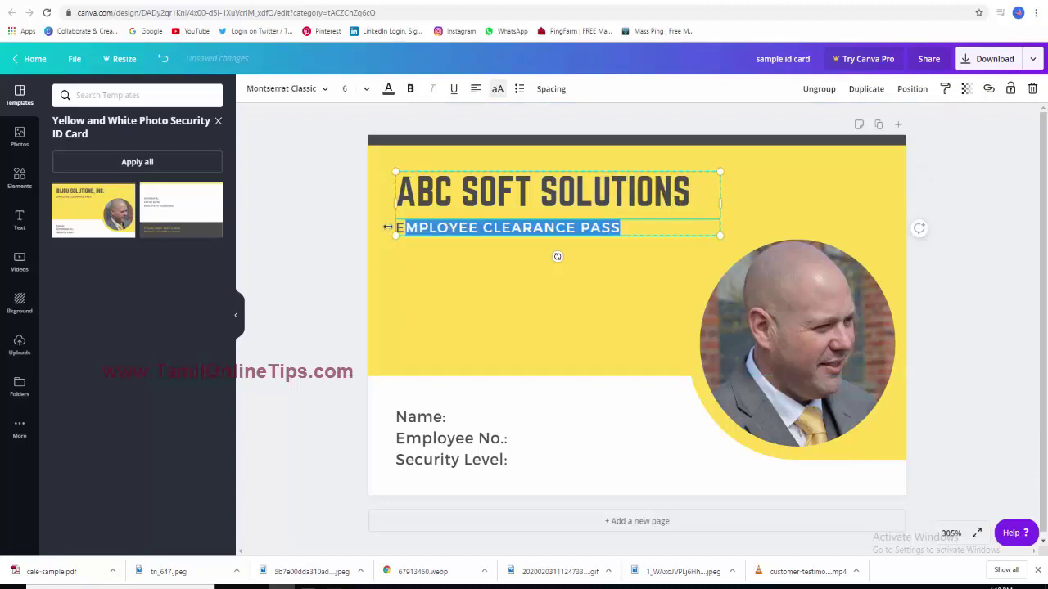
key(BackSpace)
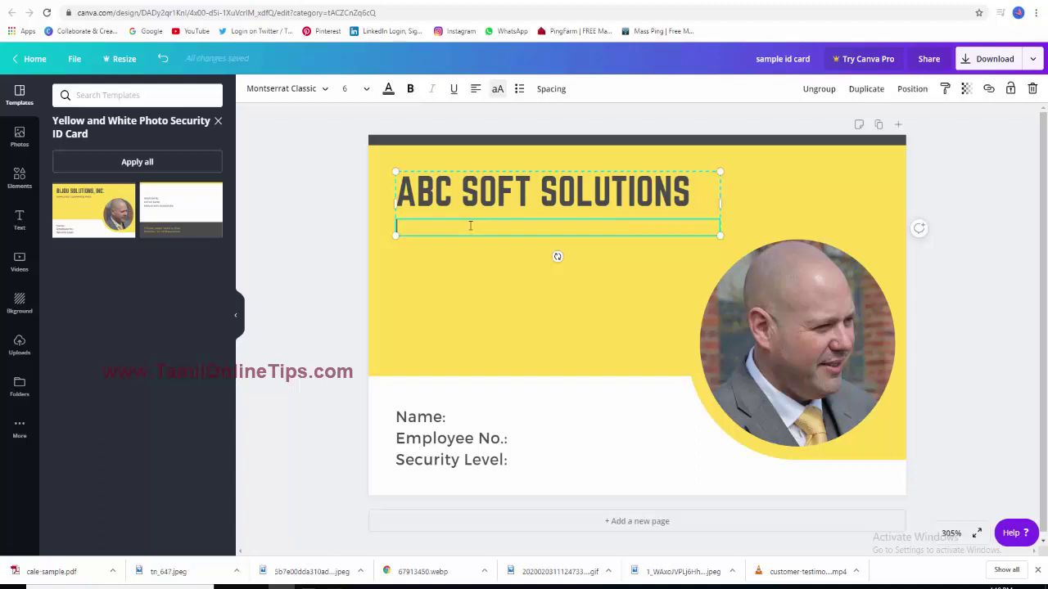
text(T)
click(524, 293)
Step: Fill in the employee's name and set Employee No.: 12345, widening the box to fit
click(444, 420)
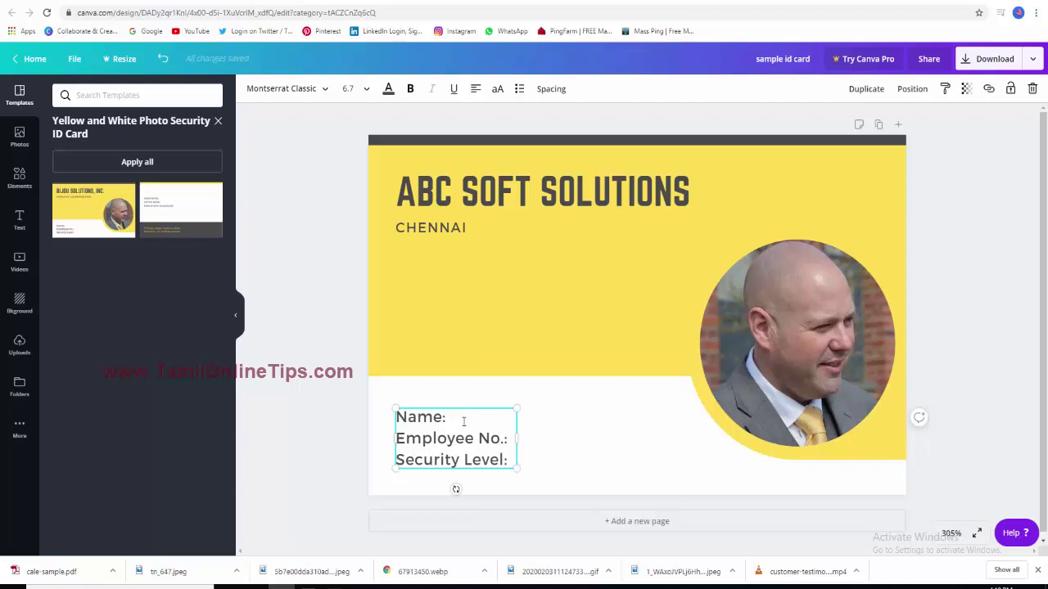
key(BackSpace)
text(KUMARE)
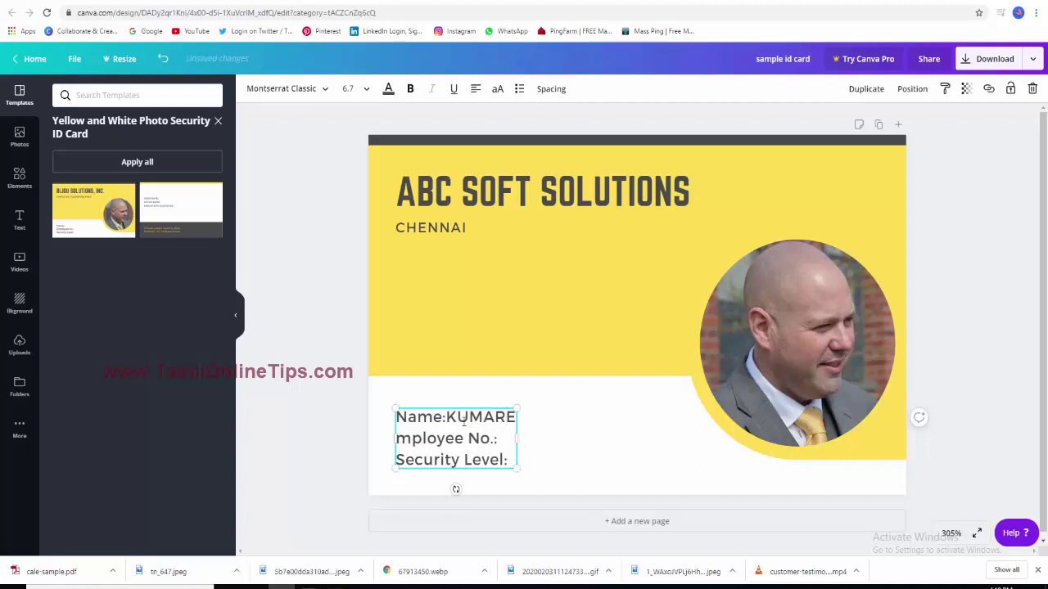
key(BackSpace)
key(BackSpace)
key(BackSpace)
key(BackSpace)
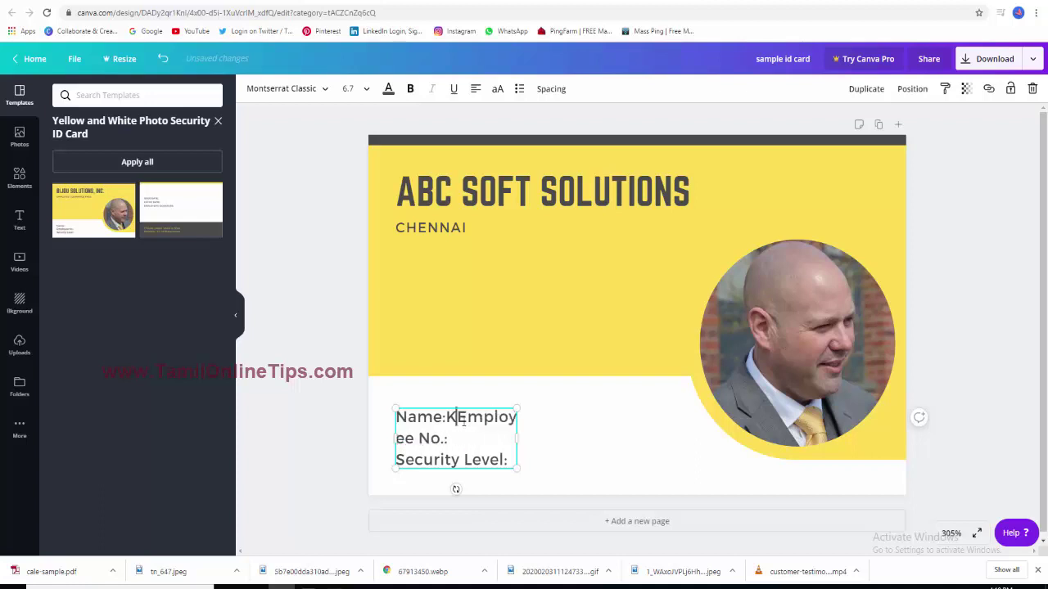
text(KUAR)
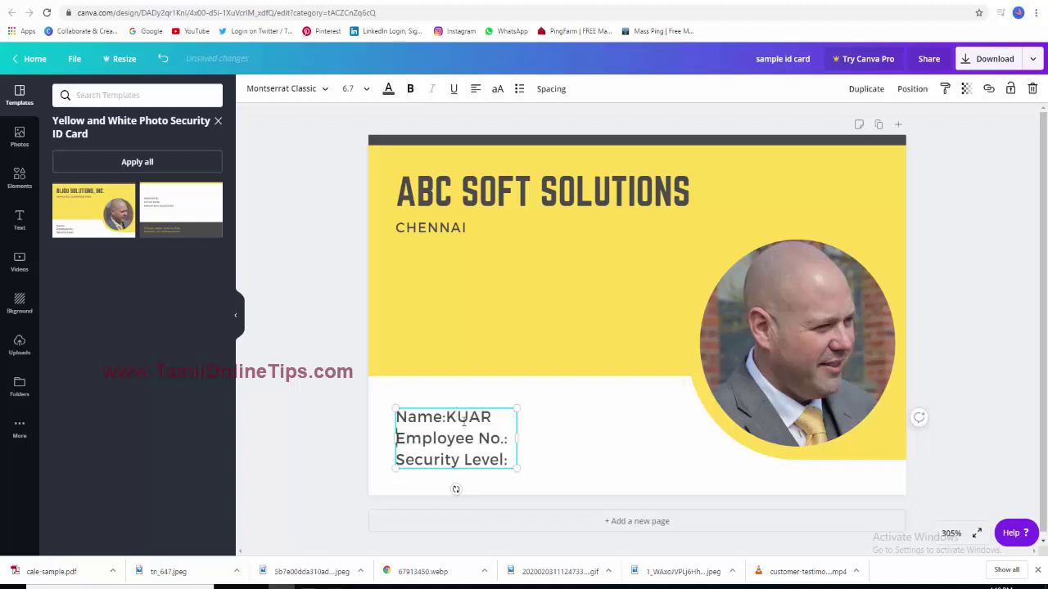
key(BackSpace)
key(BackSpace)
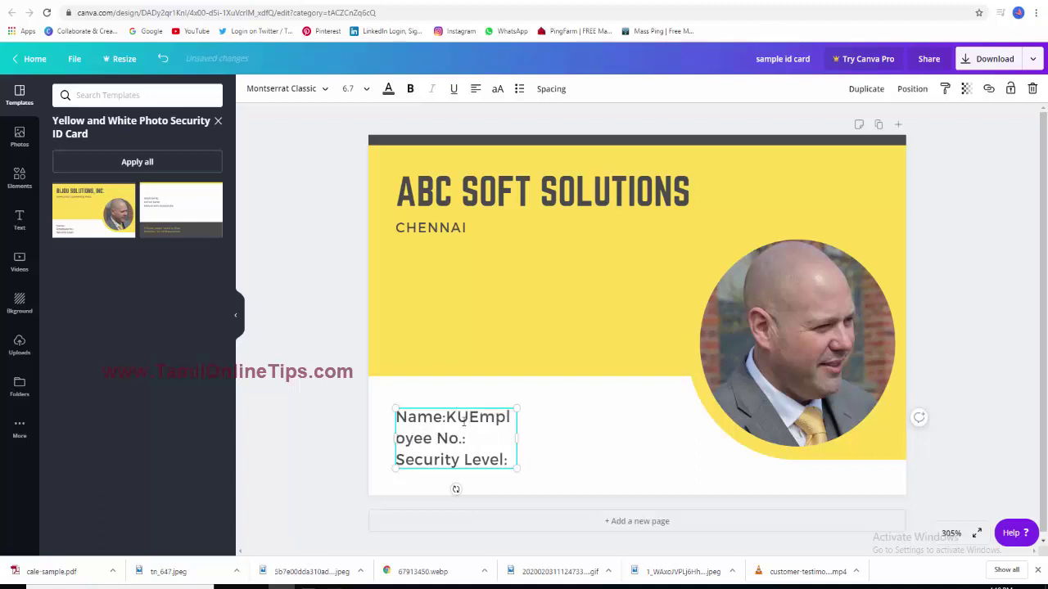
text(MAR)
text(S)
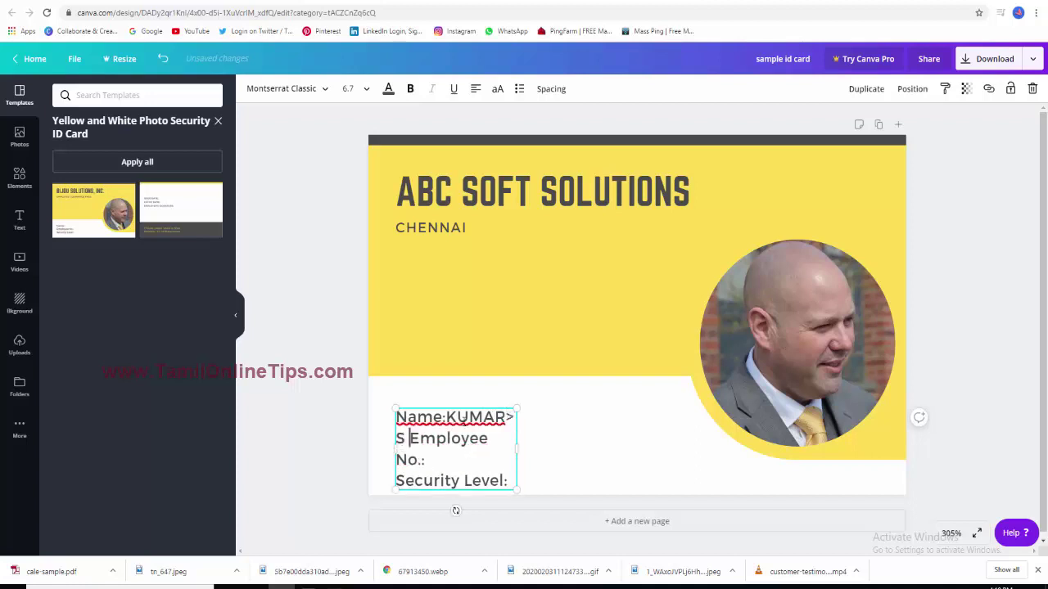
key(Return)
key(BackSpace)
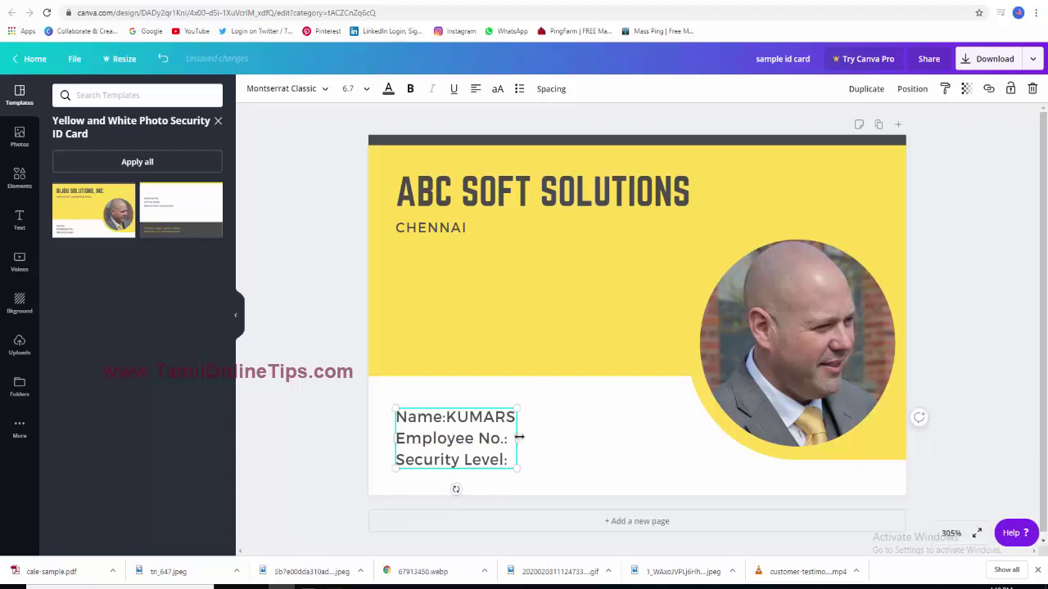
drag(520, 438, 537, 439)
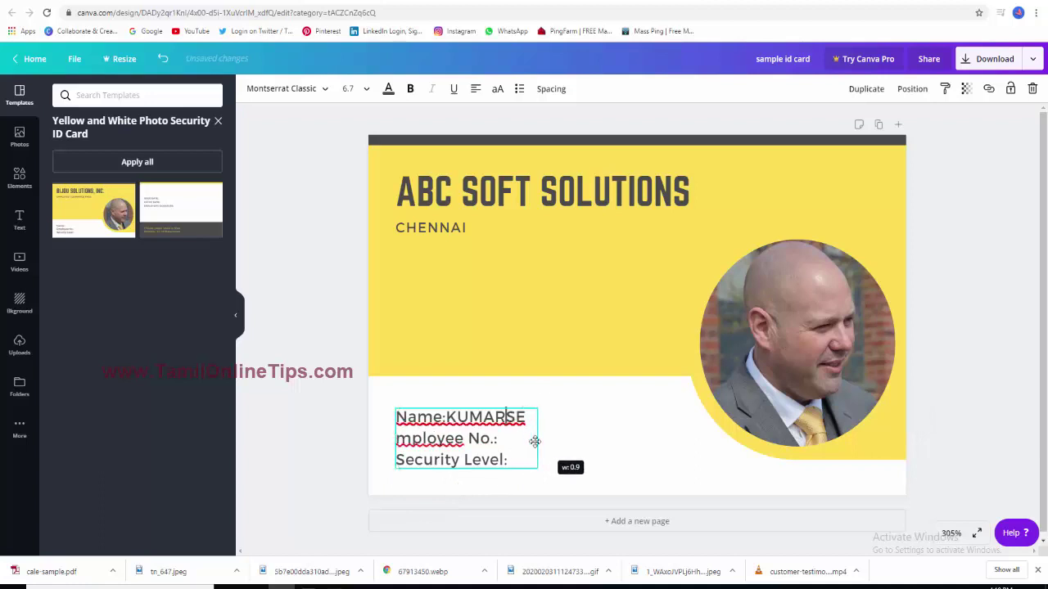
key(Return)
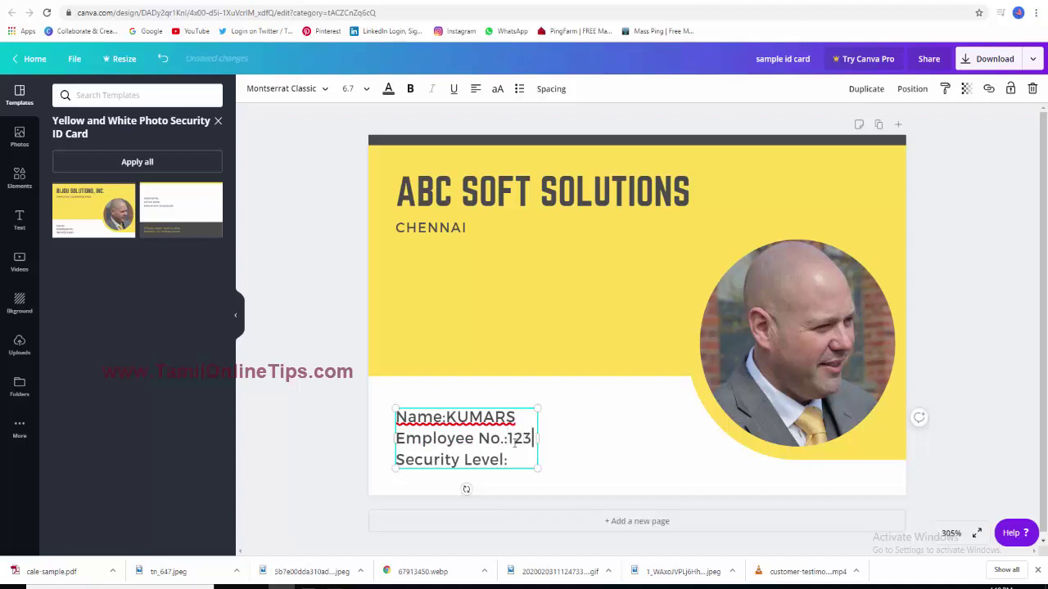
text(45)
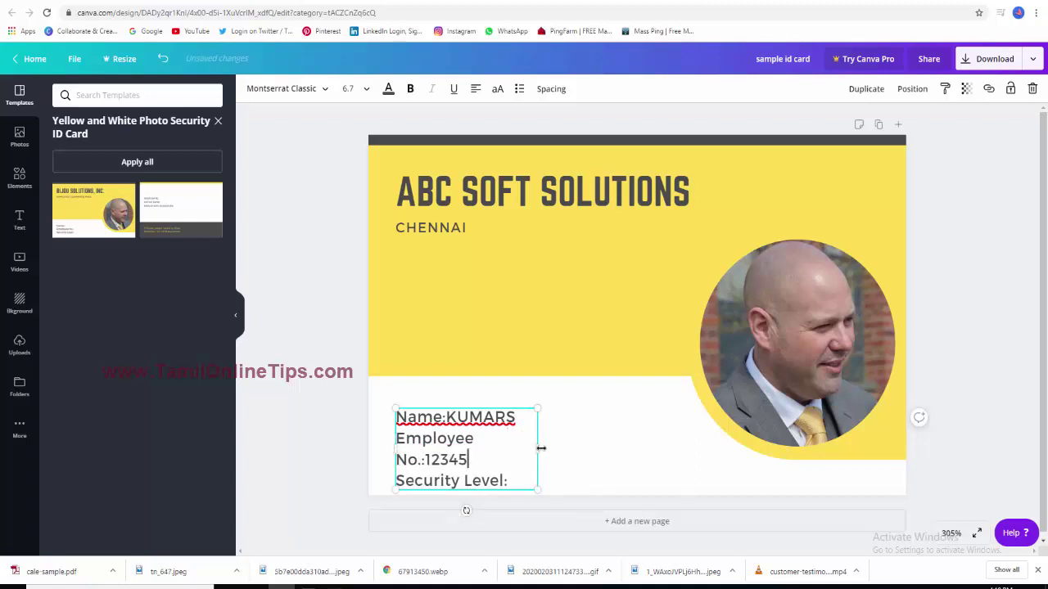
drag(541, 448, 558, 449)
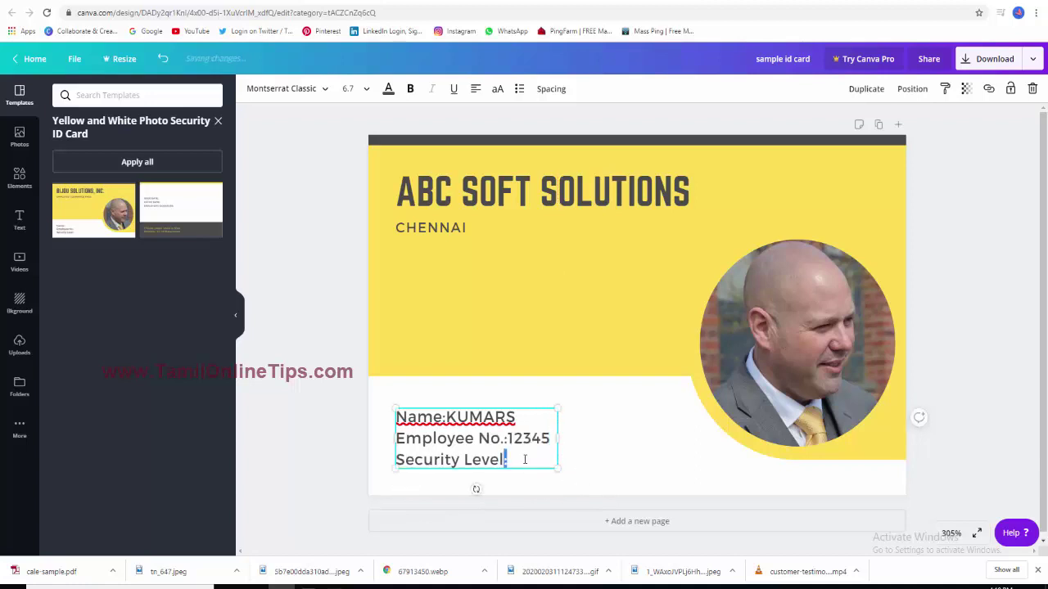
Step: Replace the Security Level line with a date of birth and add 'Blood Group : 0+'
drag(509, 458, 404, 464)
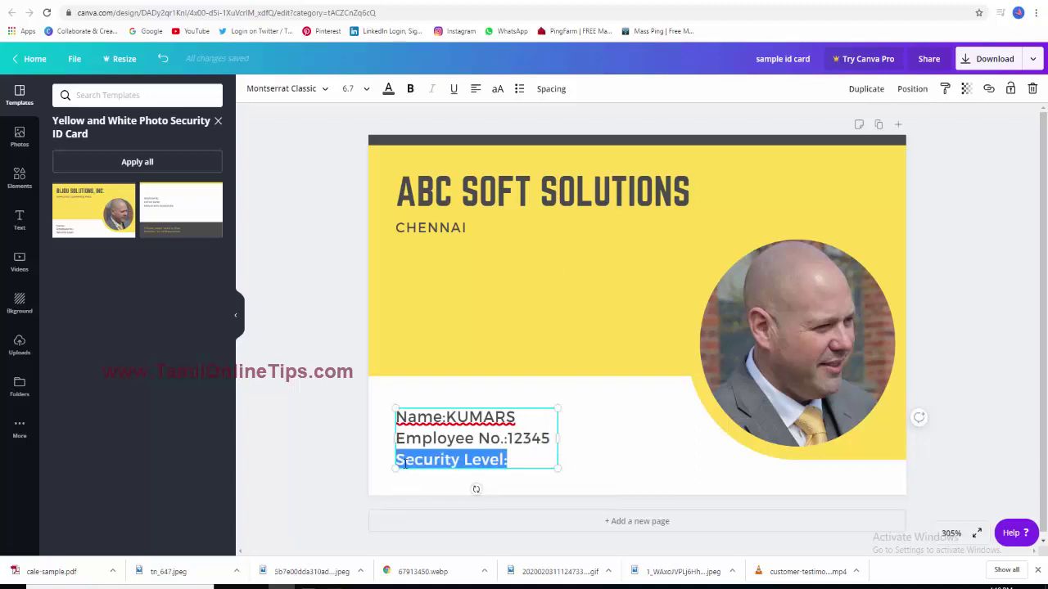
text(DOB)
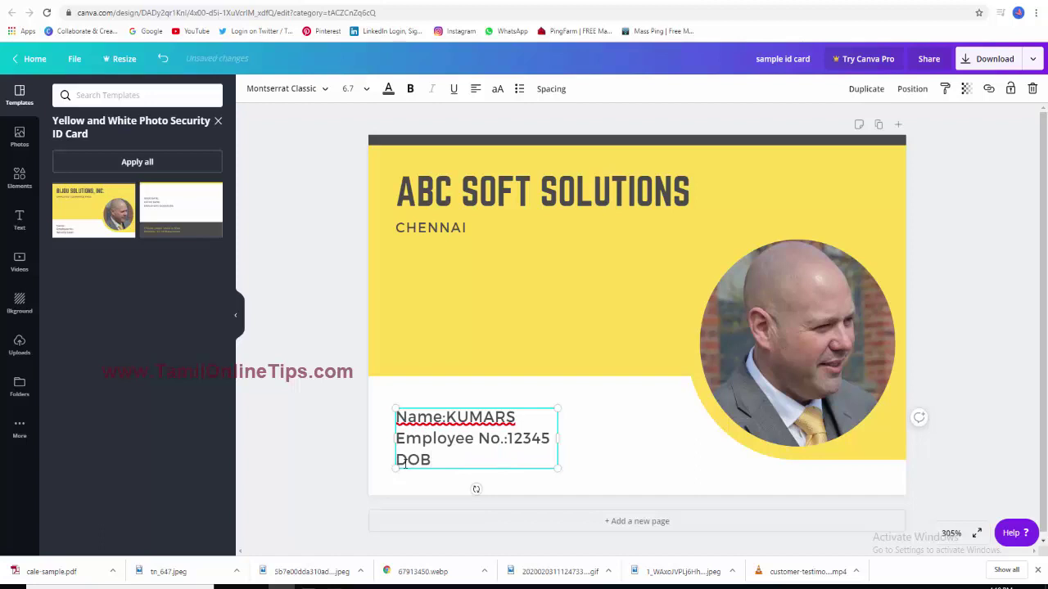
text(: 17.)
text(02.19)
text(80)
key(Return)
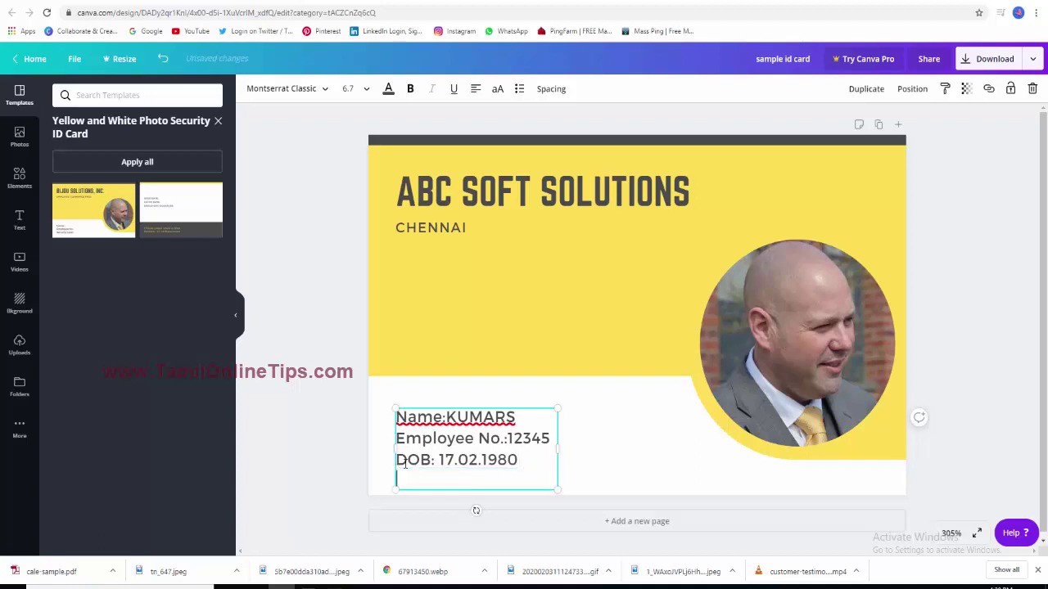
text(Bl)
text(ood G)
text(rouop)
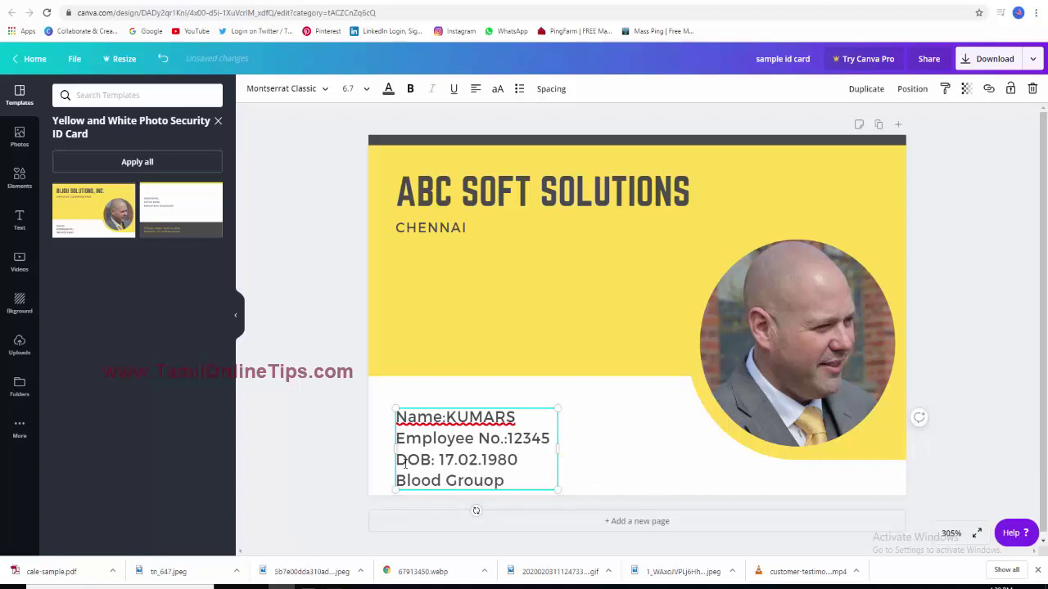
key(BackSpace)
text(p)
key(Return)
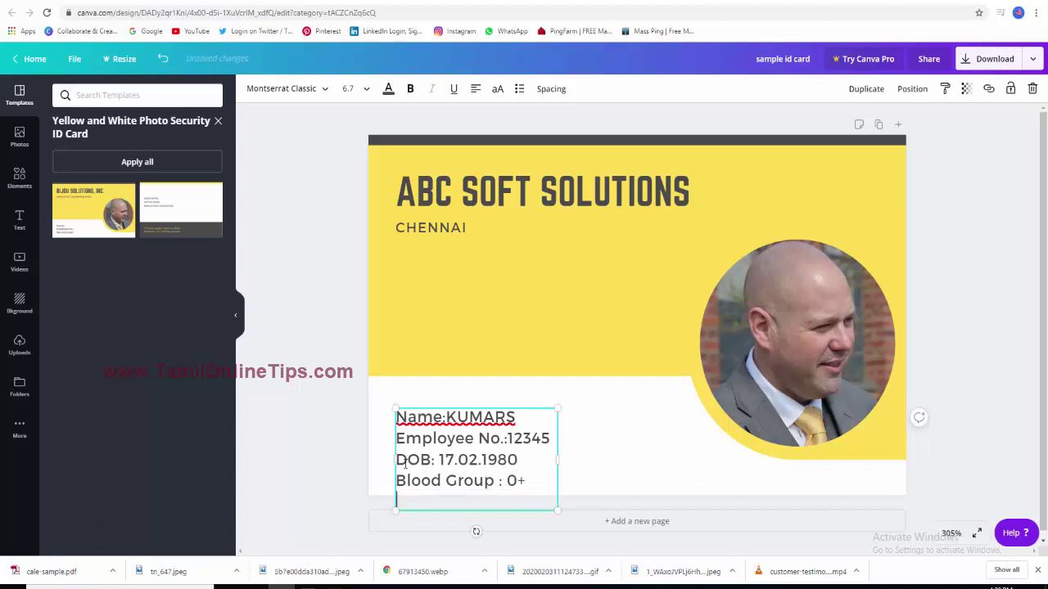
click(590, 424)
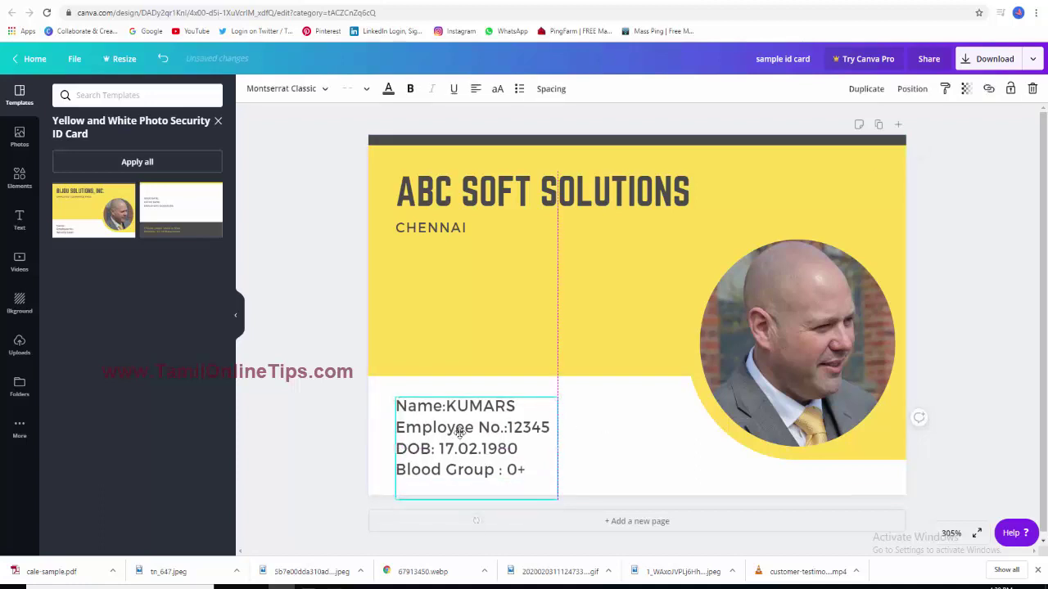
Step: Insert 'Designation: Debugger' below the name, widen the details box and nudge it slightly up
double_click(528, 465)
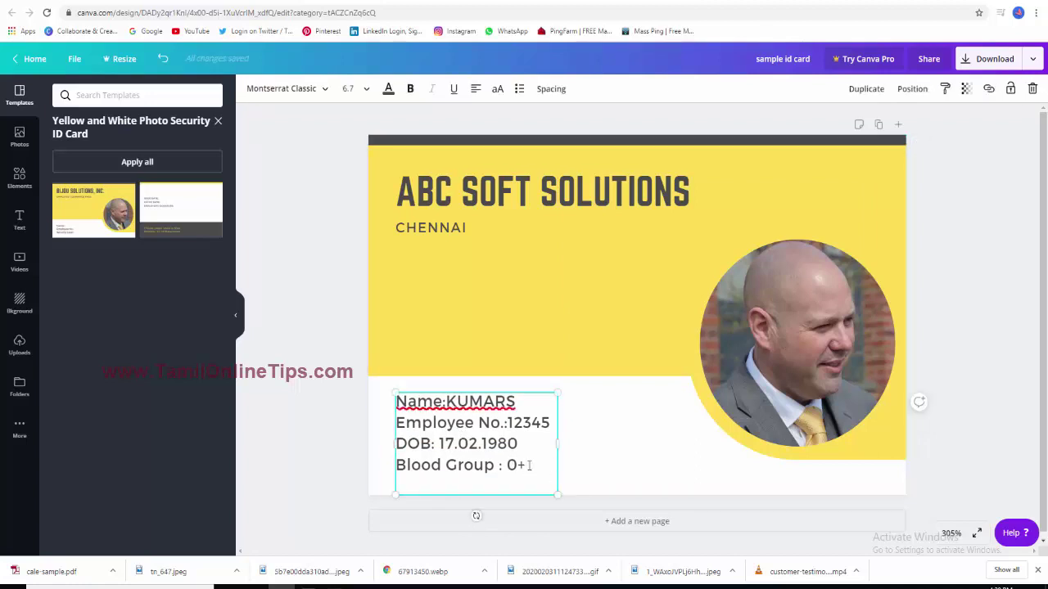
key(Return)
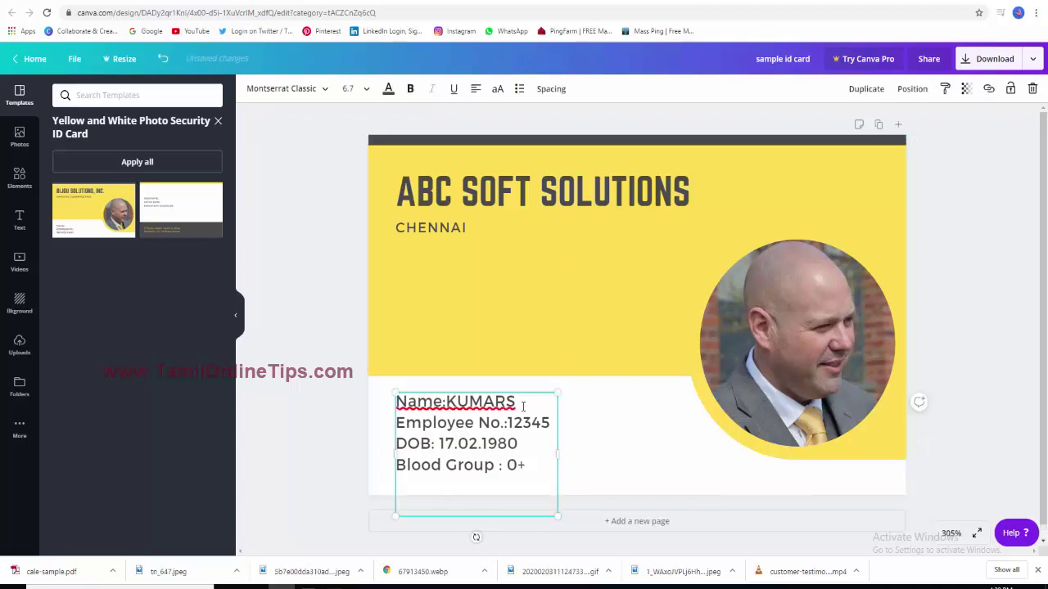
click(523, 404)
key(Return)
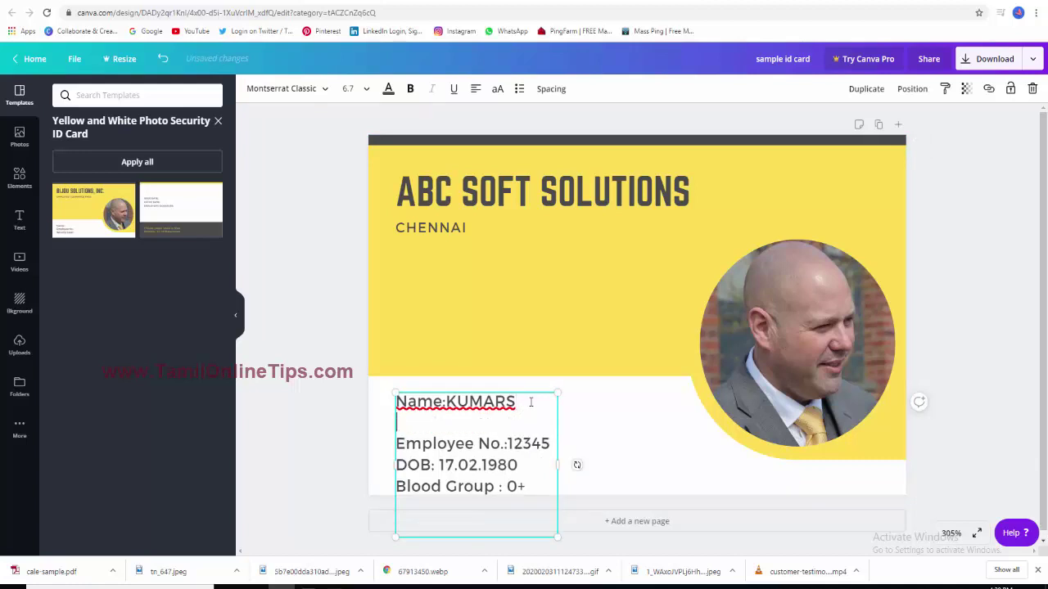
text(Des)
text(ign)
text(tu)
key(BackSpace)
key(BackSpace)
text(ion: )
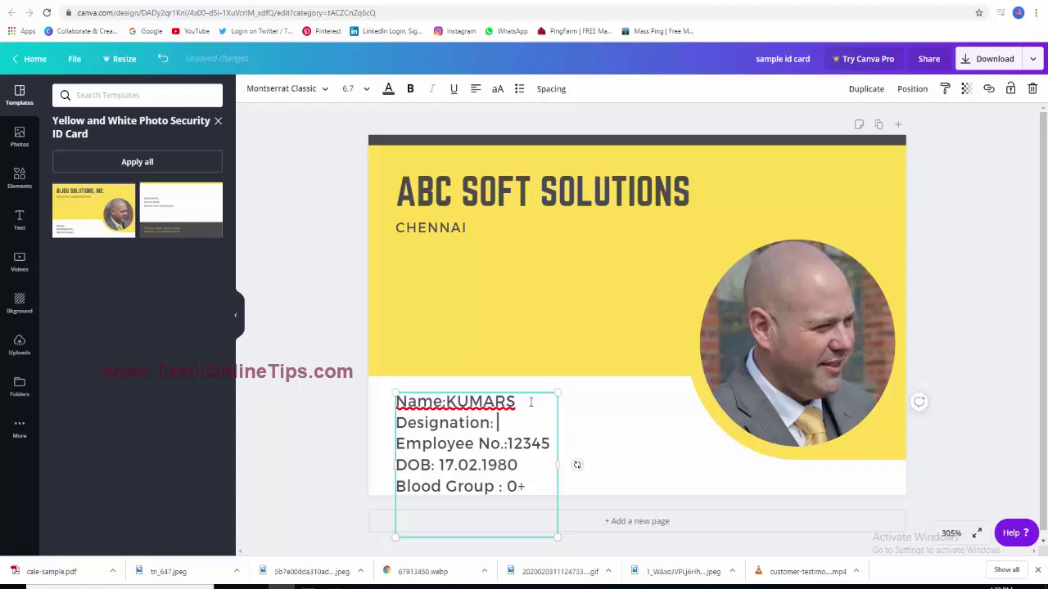
text(Deb)
text(ugger)
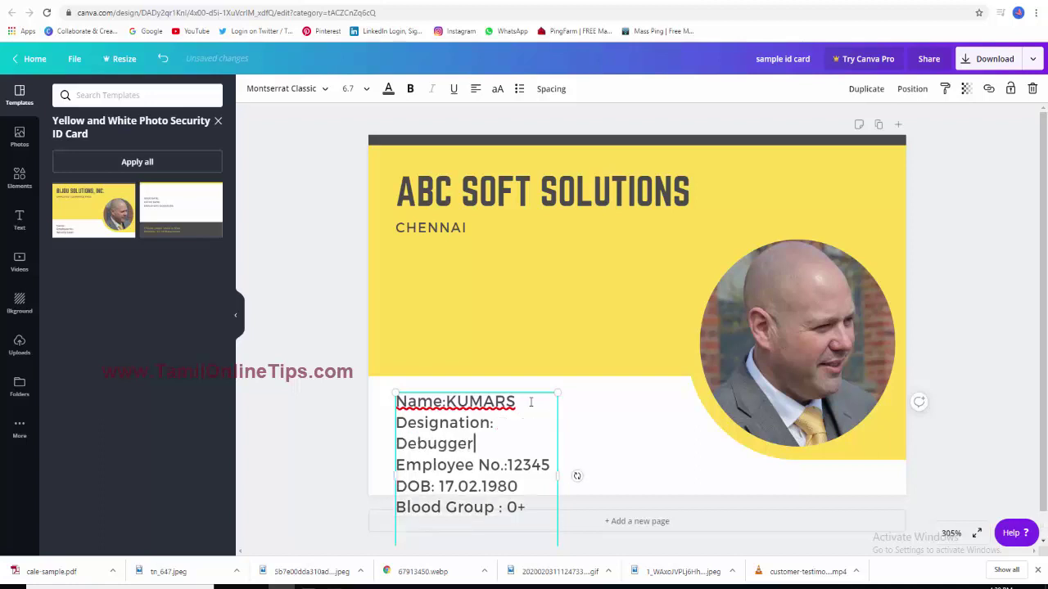
drag(557, 478, 584, 479)
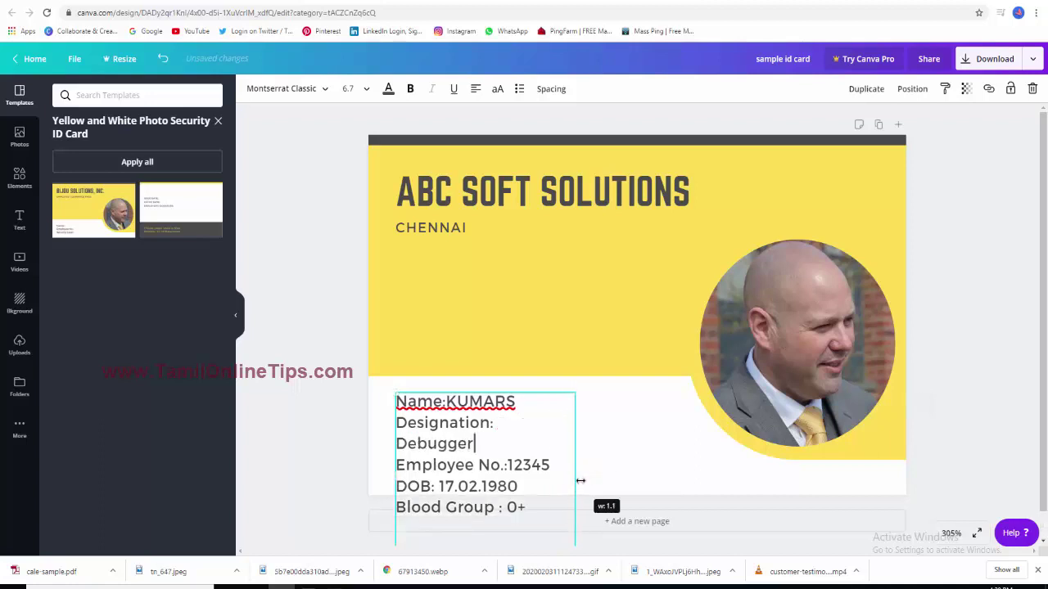
click(533, 328)
drag(510, 450, 506, 440)
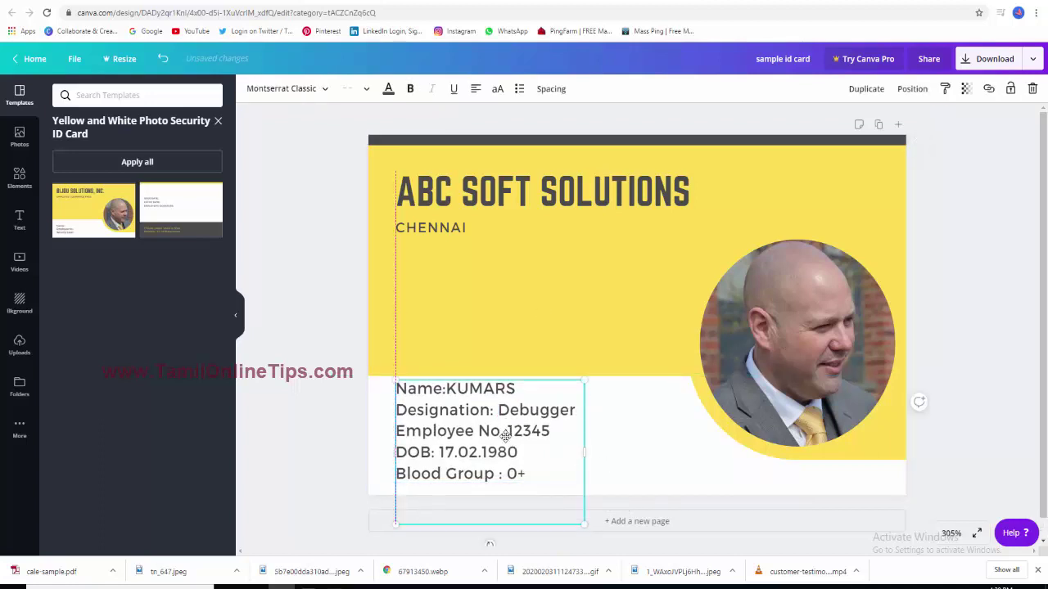
click(515, 327)
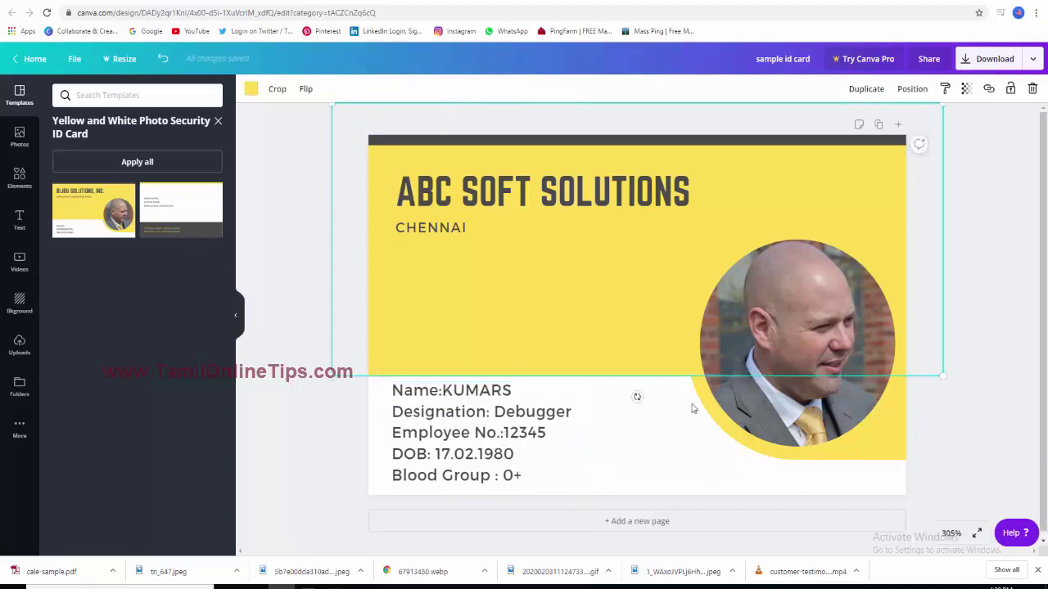
Step: Drop the uploaded portrait of a man in a blue suit into the circular photo frame
click(785, 320)
click(23, 148)
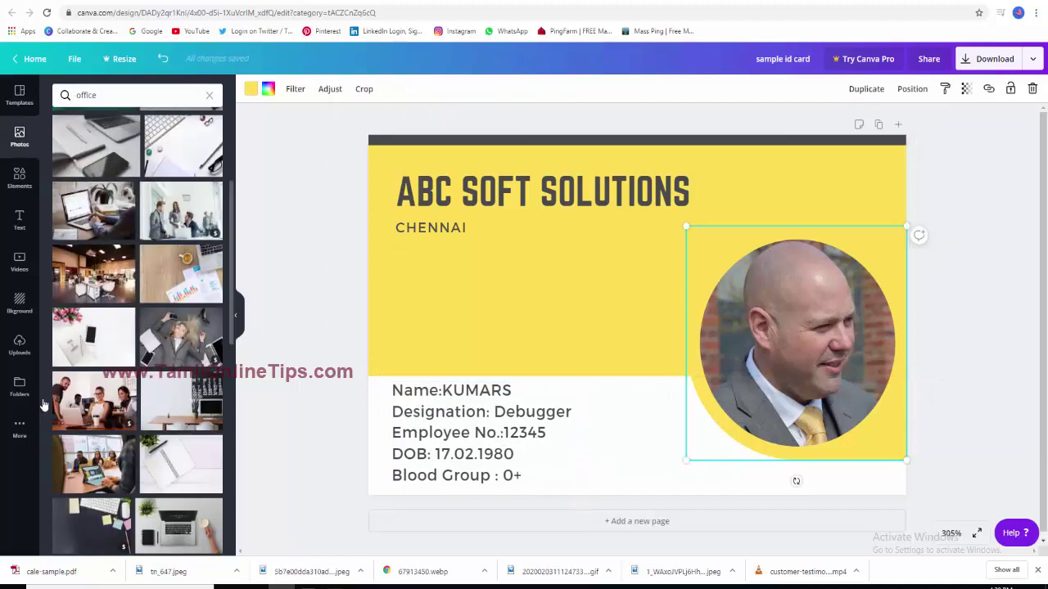
click(20, 344)
drag(94, 196, 749, 286)
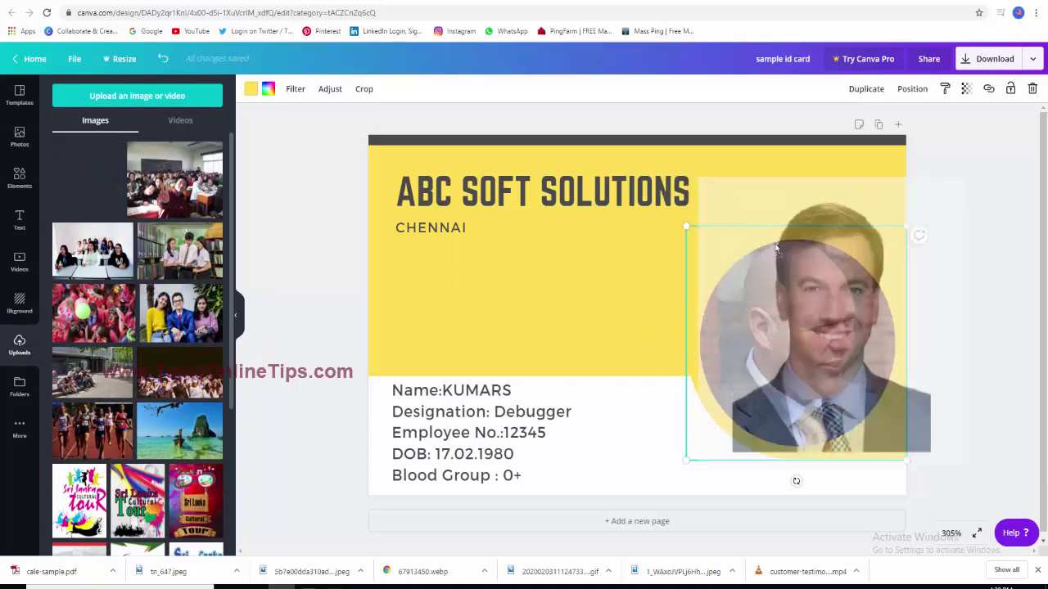
click(986, 327)
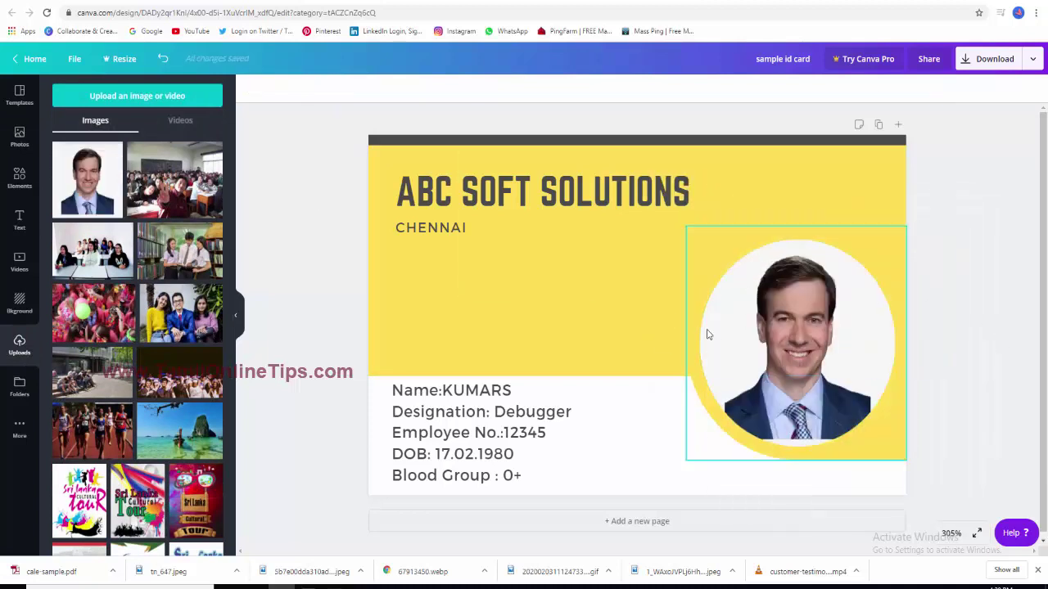
click(655, 319)
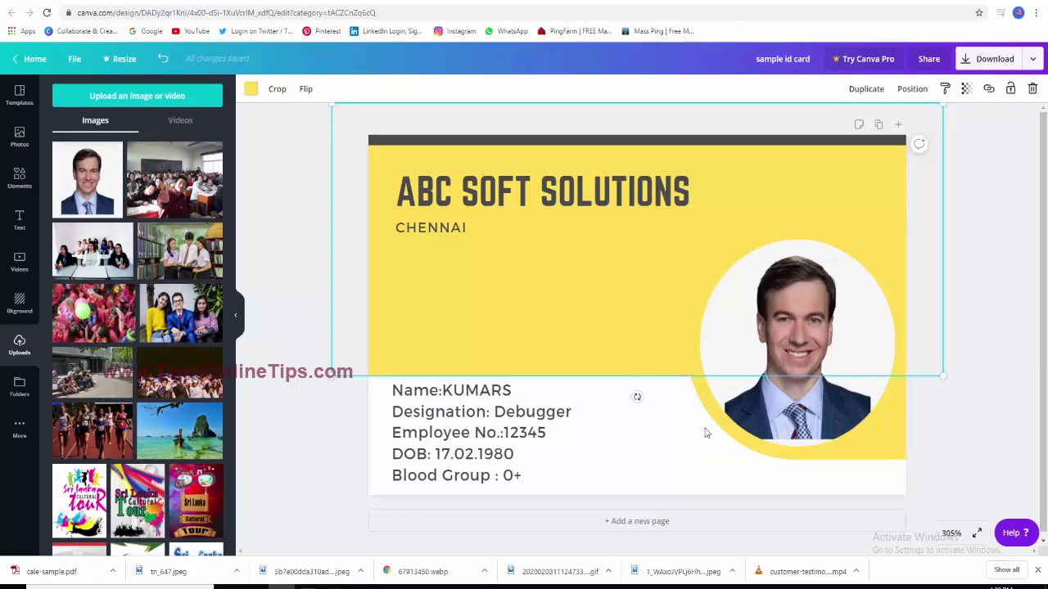
Step: Recolour the yellow background shape to custom pink #ff6875
click(709, 424)
click(558, 308)
click(251, 89)
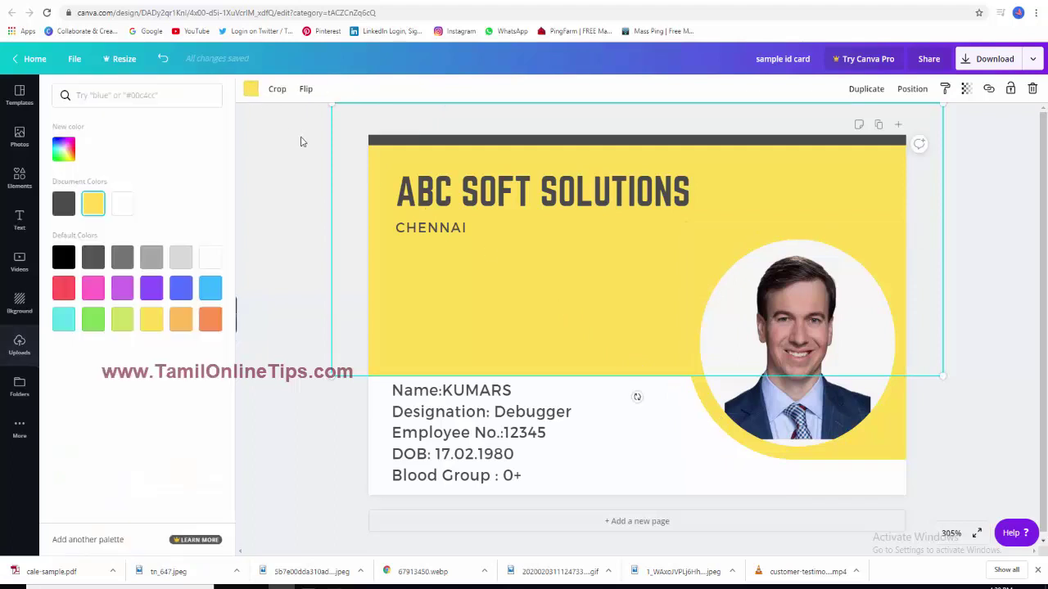
click(94, 291)
click(68, 297)
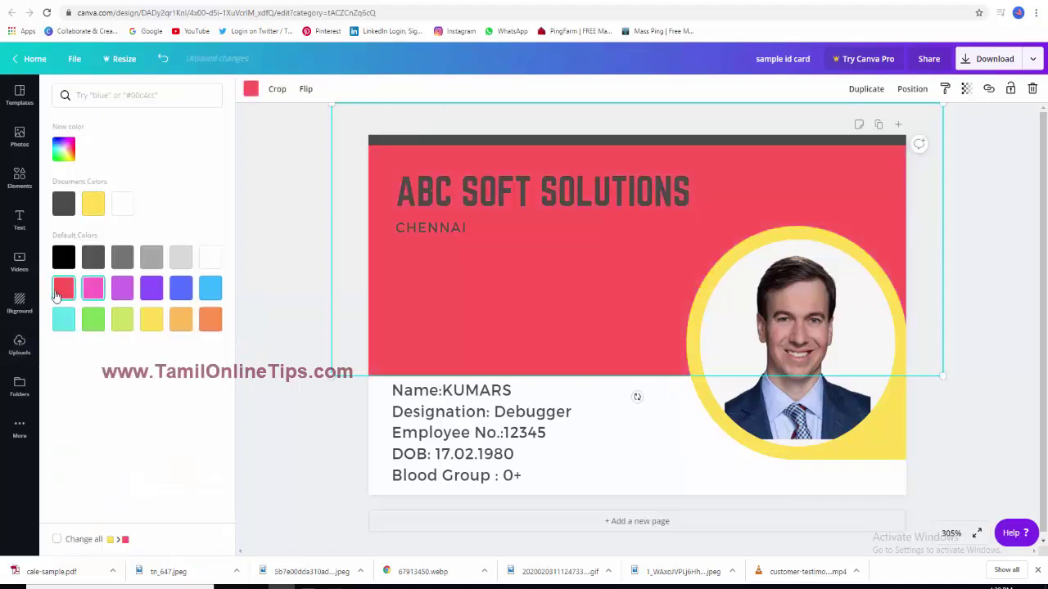
click(68, 157)
click(194, 205)
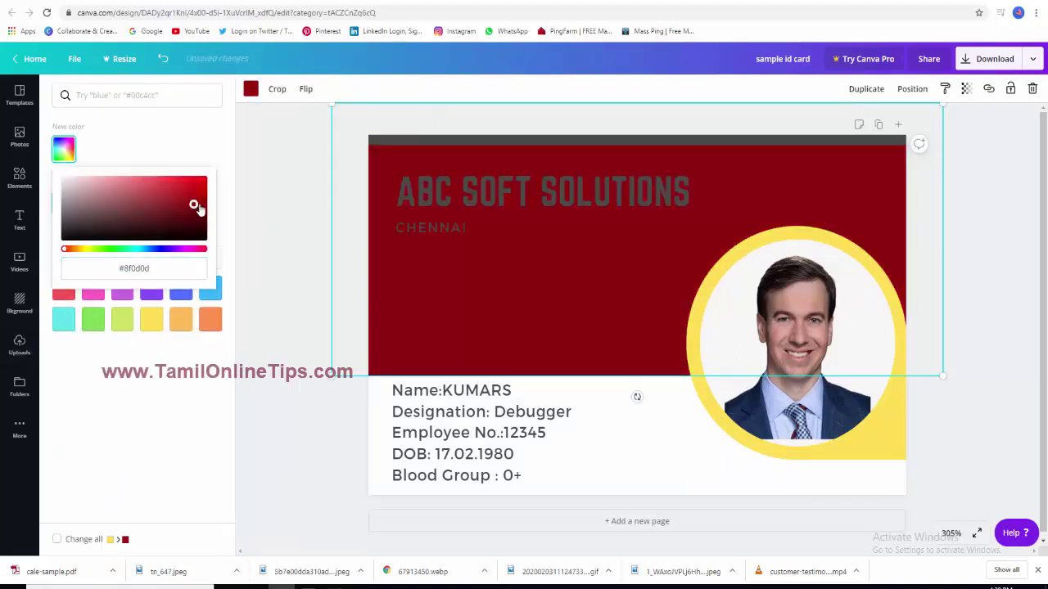
drag(193, 249, 204, 249)
drag(193, 204, 125, 179)
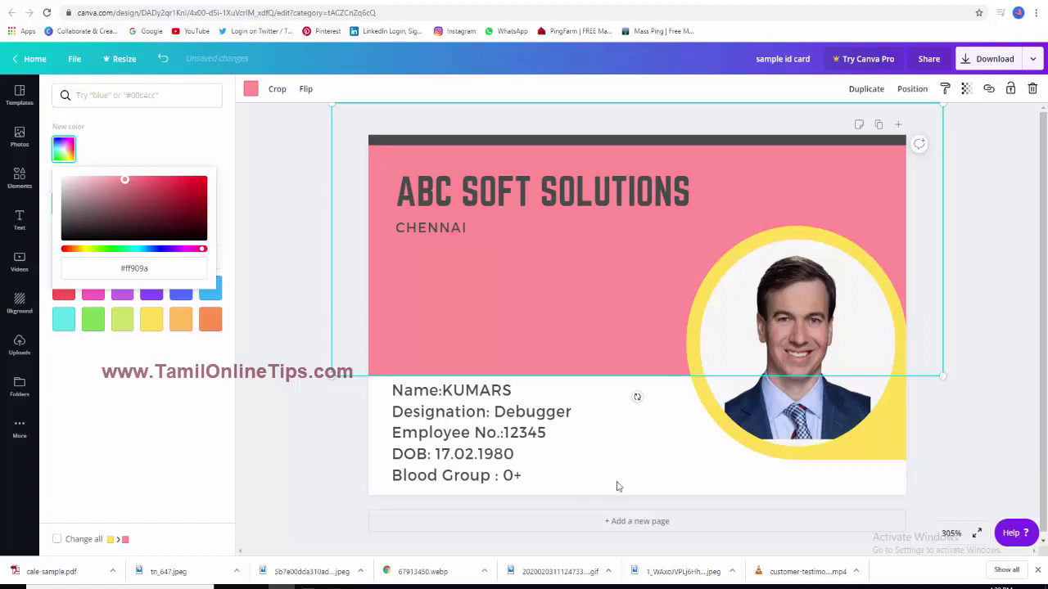
Step: Make the ring around the circular photo pink as well
click(737, 438)
click(259, 93)
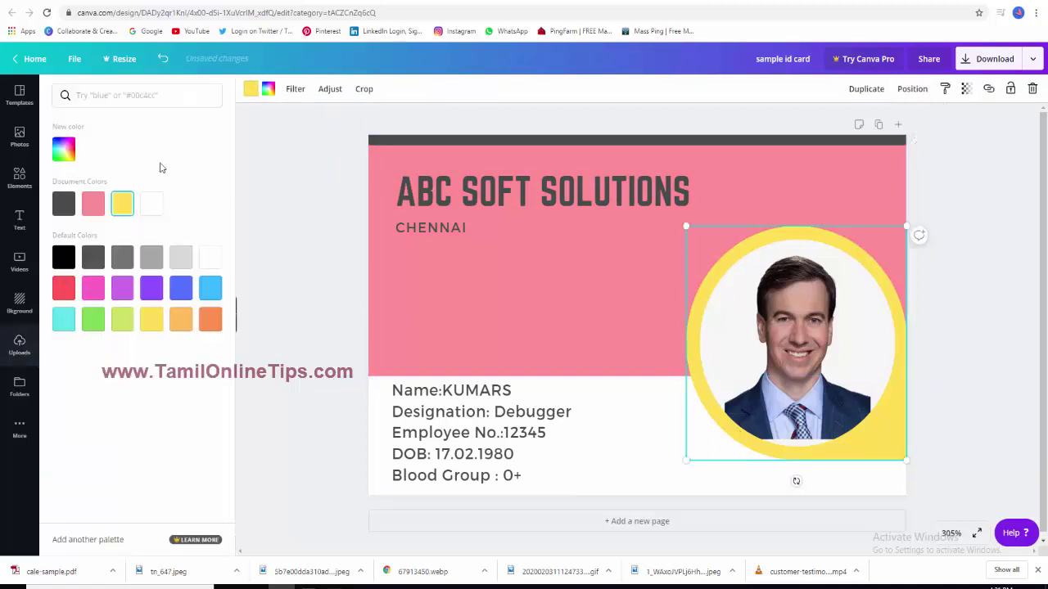
click(94, 204)
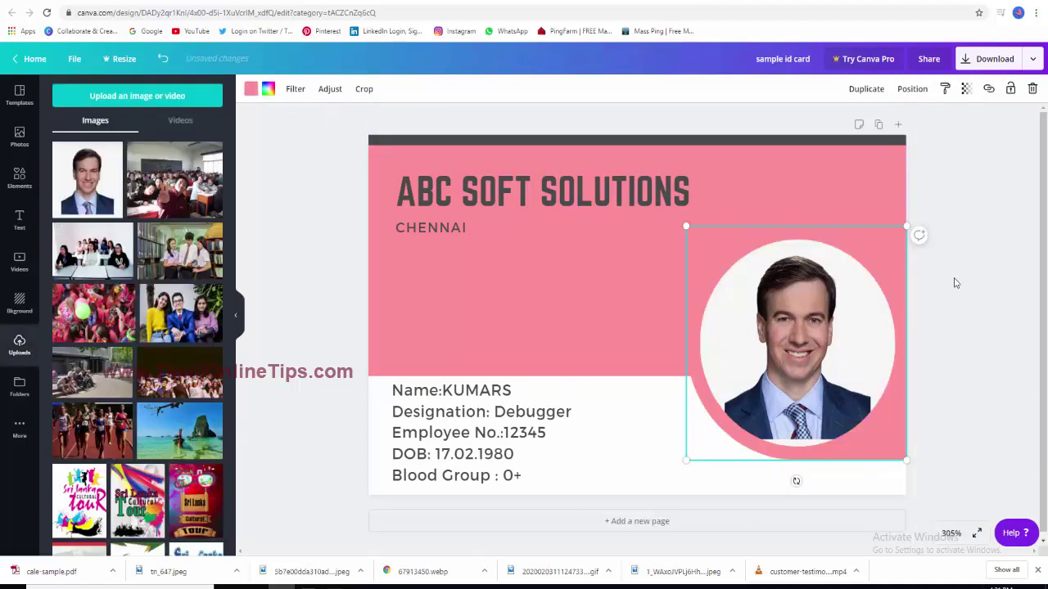
click(955, 283)
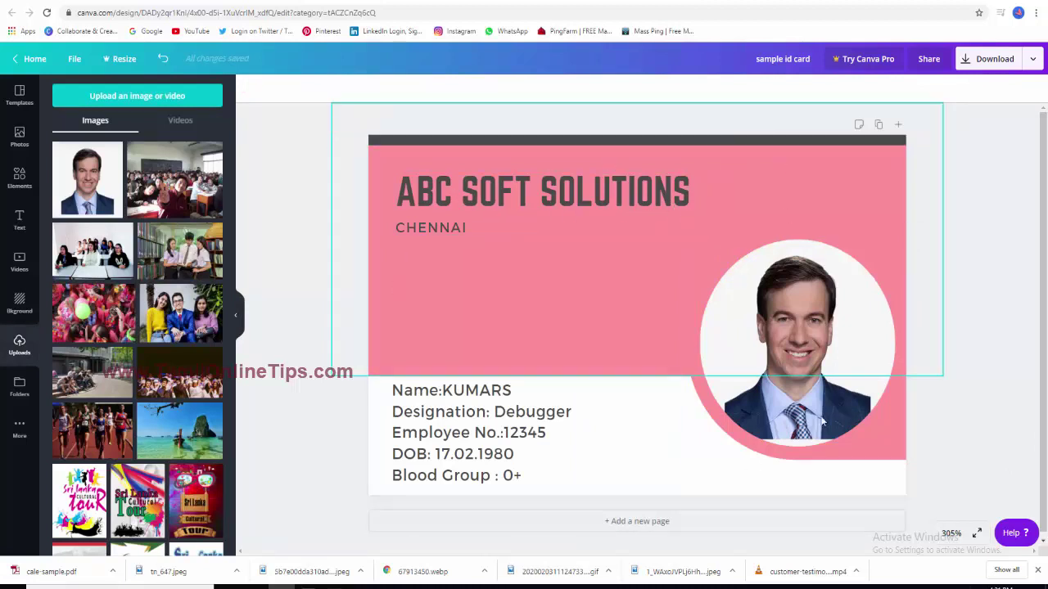
Step: Add a second page and apply the template's back-side design to it
click(637, 522)
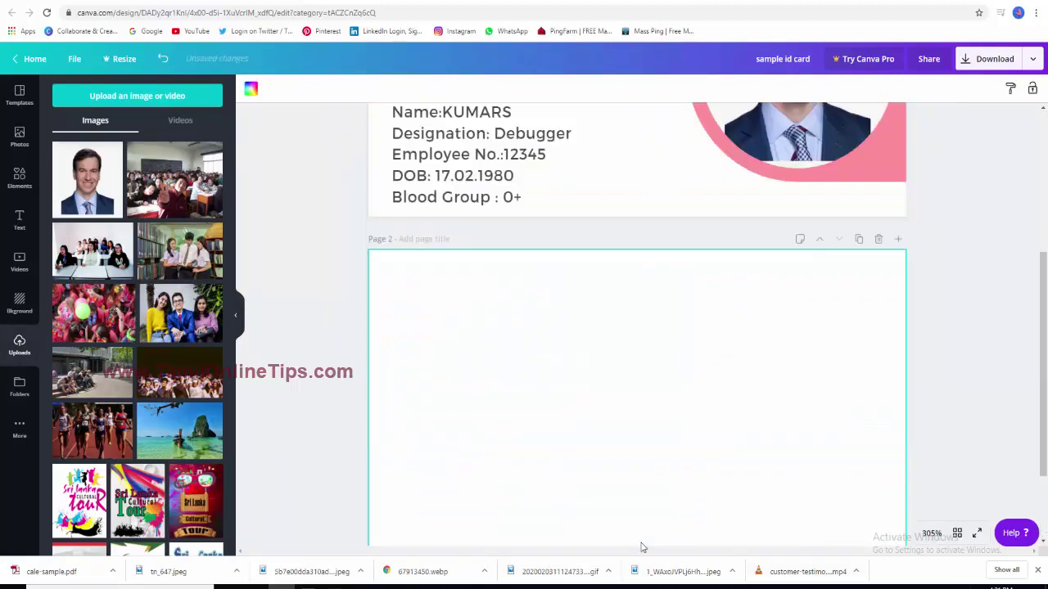
click(19, 94)
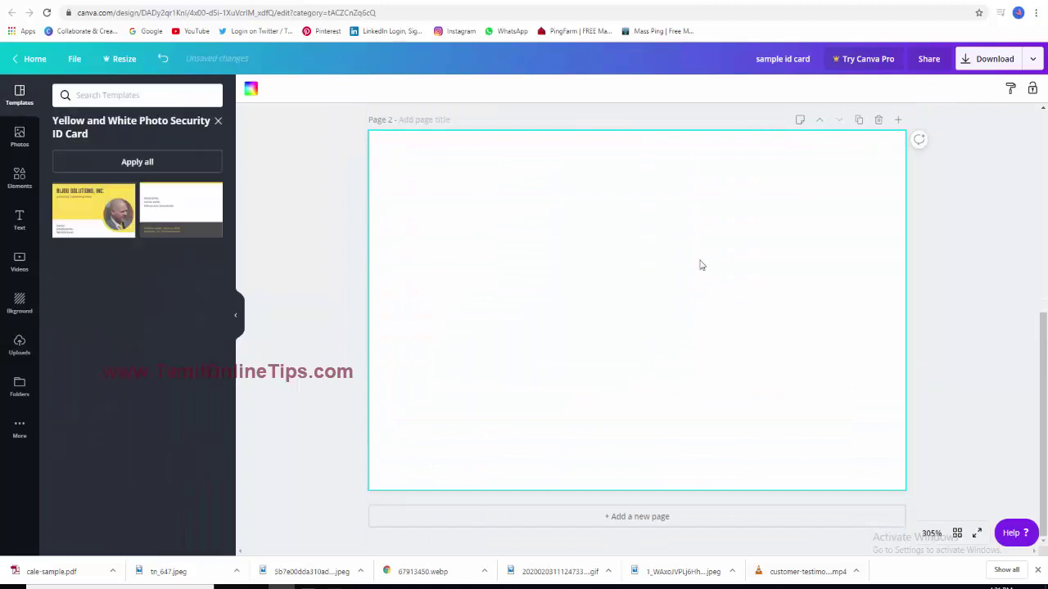
click(166, 215)
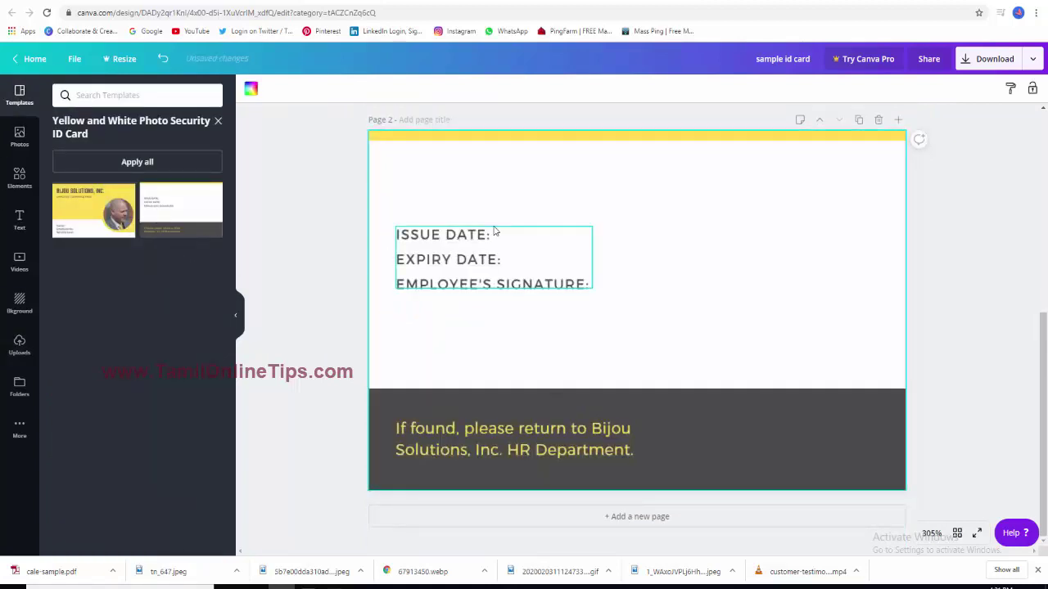
Step: Enter ISSUE DATE MAR 2010 and EXPIRY DATE MAR 2025, adding a line after the signature
click(491, 241)
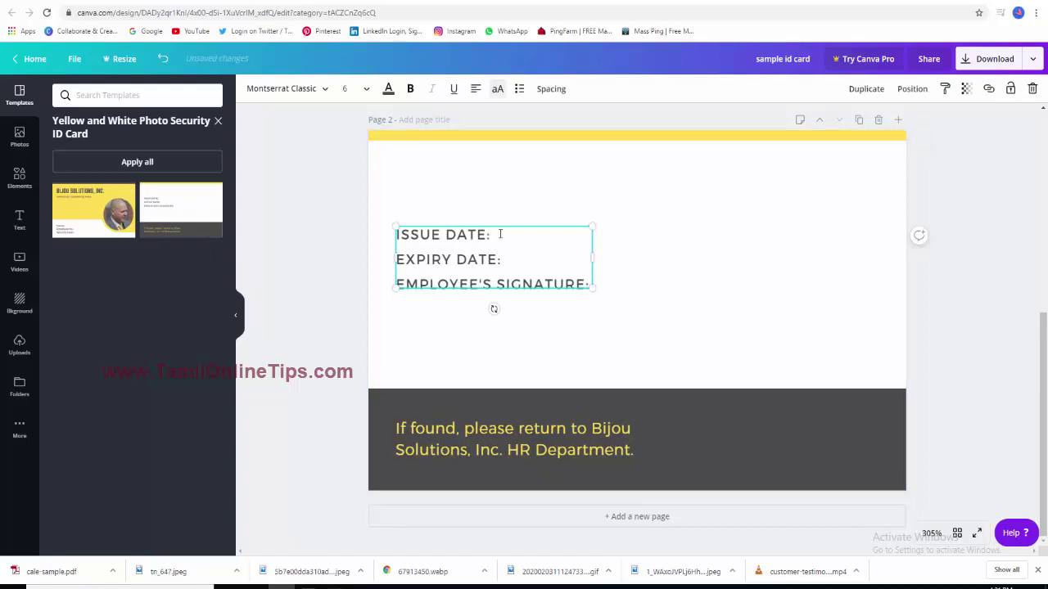
click(500, 234)
text(MAR 2)
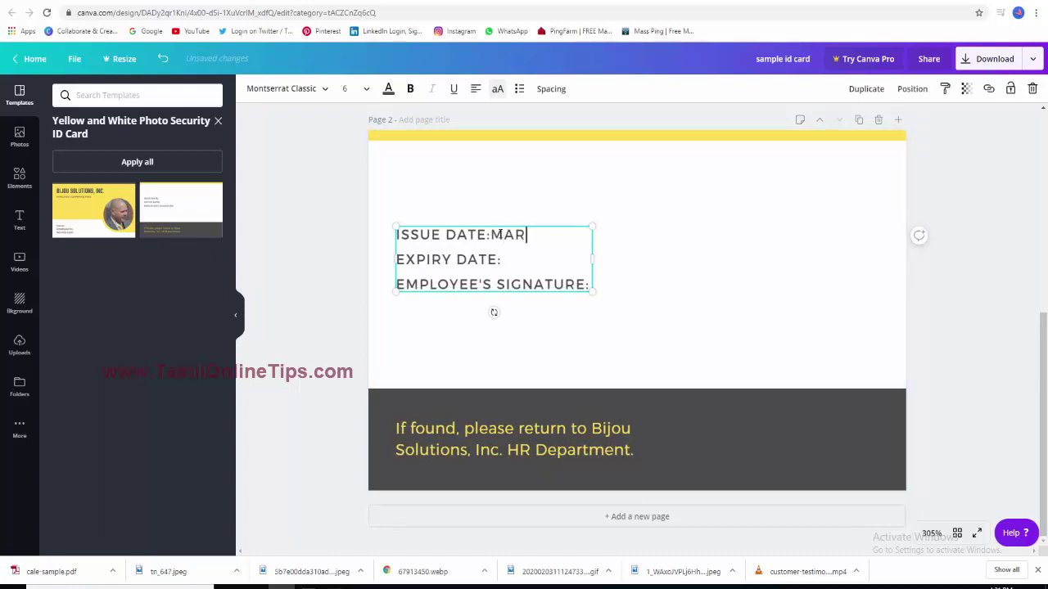
text(0)
text(10)
click(515, 260)
text(MAR)
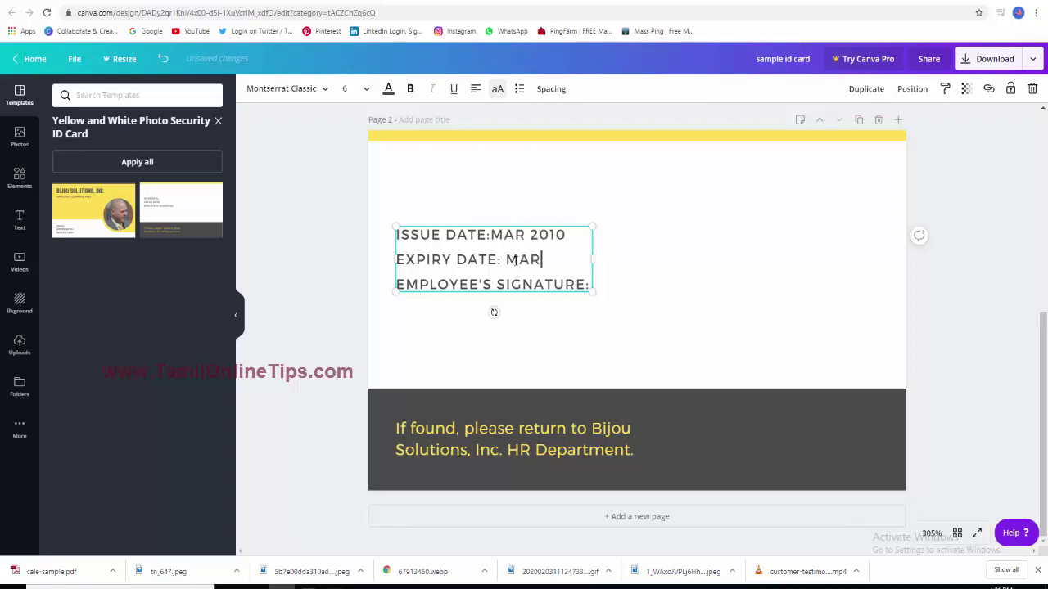
text( 2025)
key(Return)
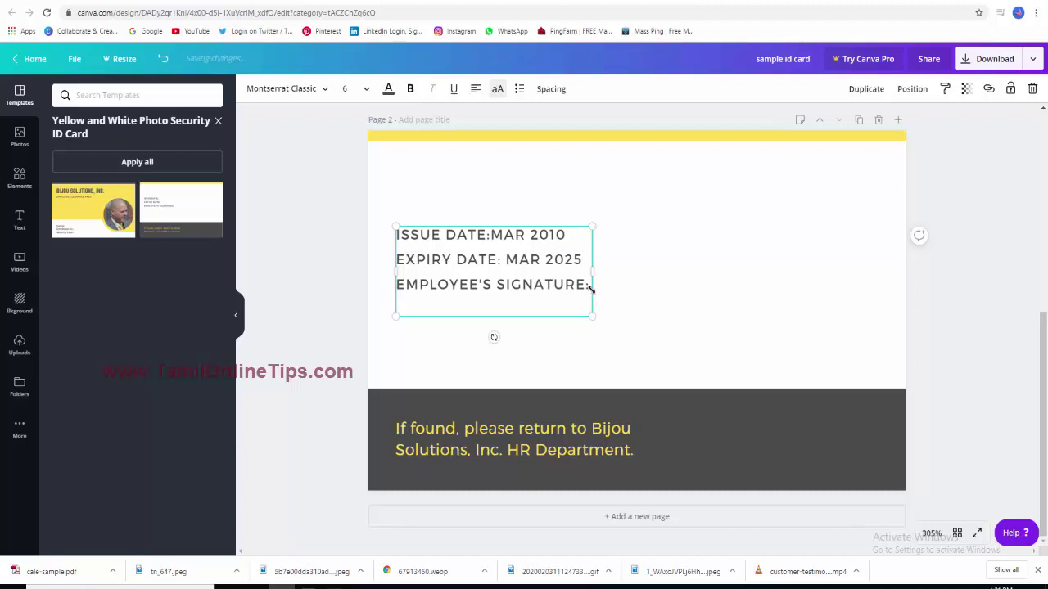
Step: Replace the footer's return-to-HR note with the company address and move it right in the dark band
click(579, 451)
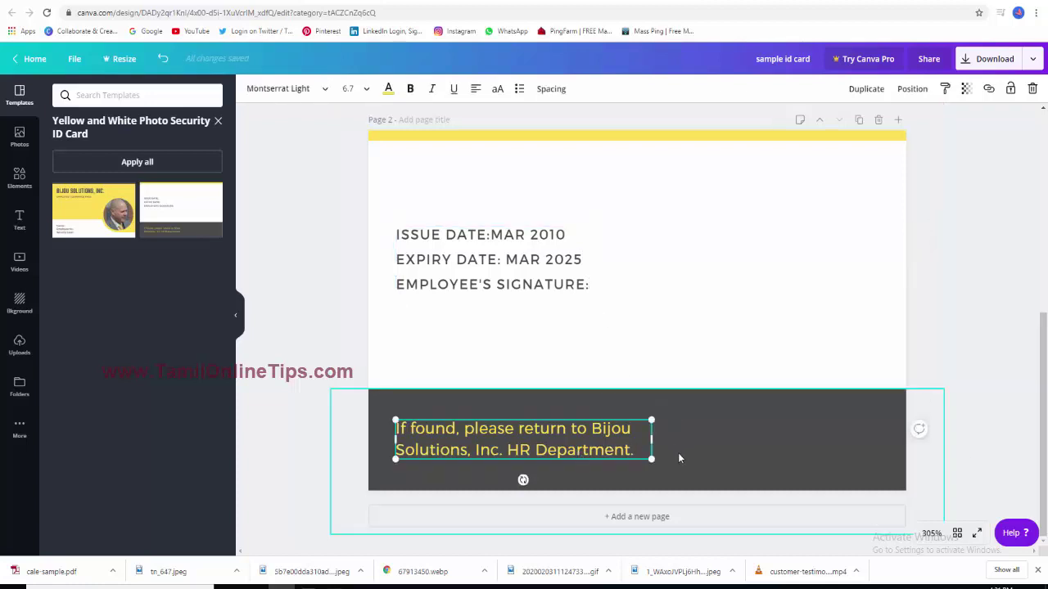
double_click(417, 434)
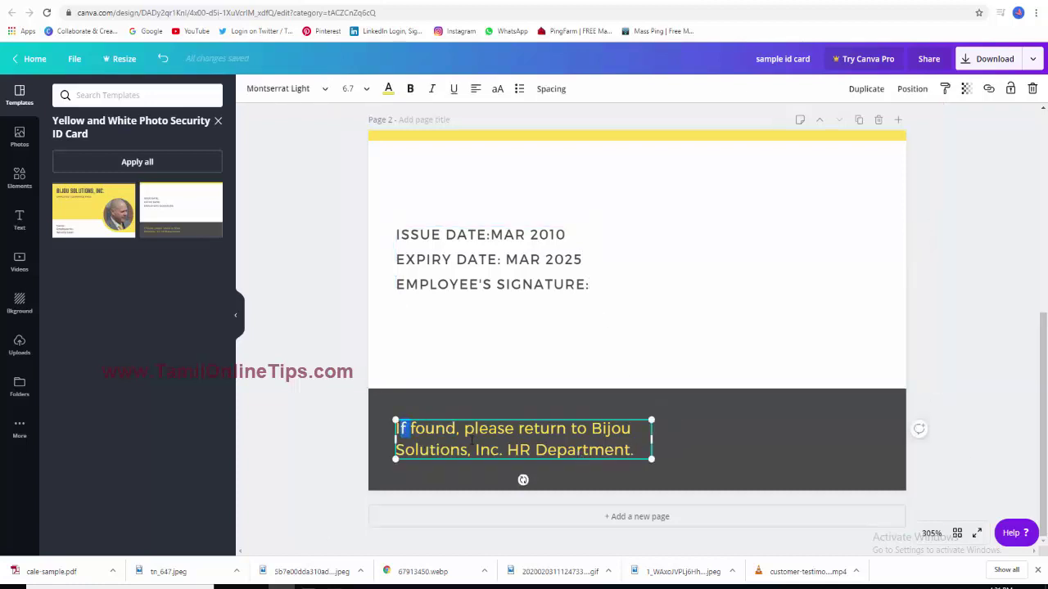
drag(399, 428, 722, 468)
key(BackSpace)
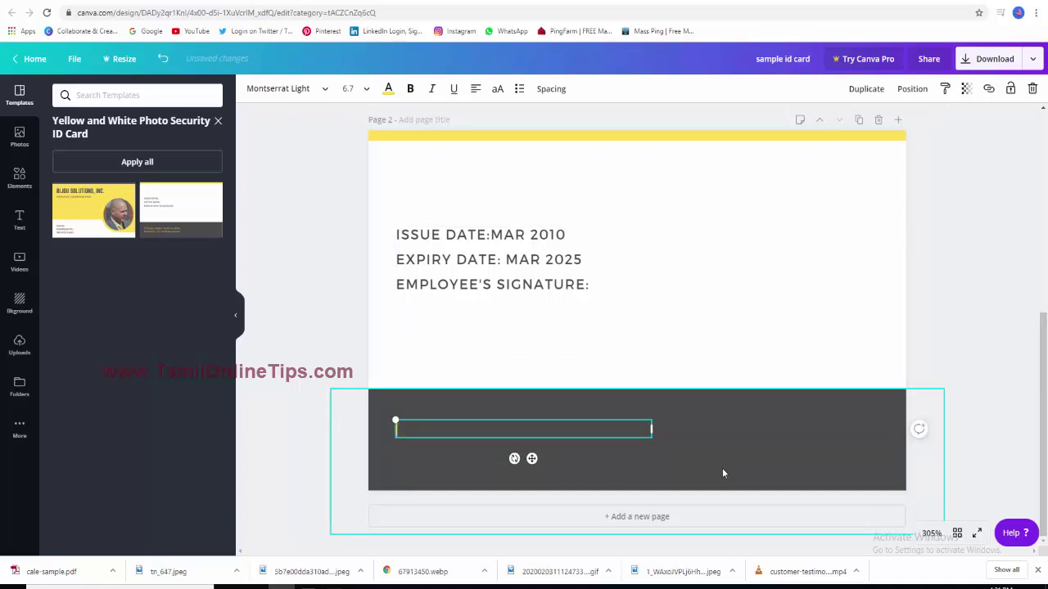
text(# )
text(,)
text( 34 Blo)
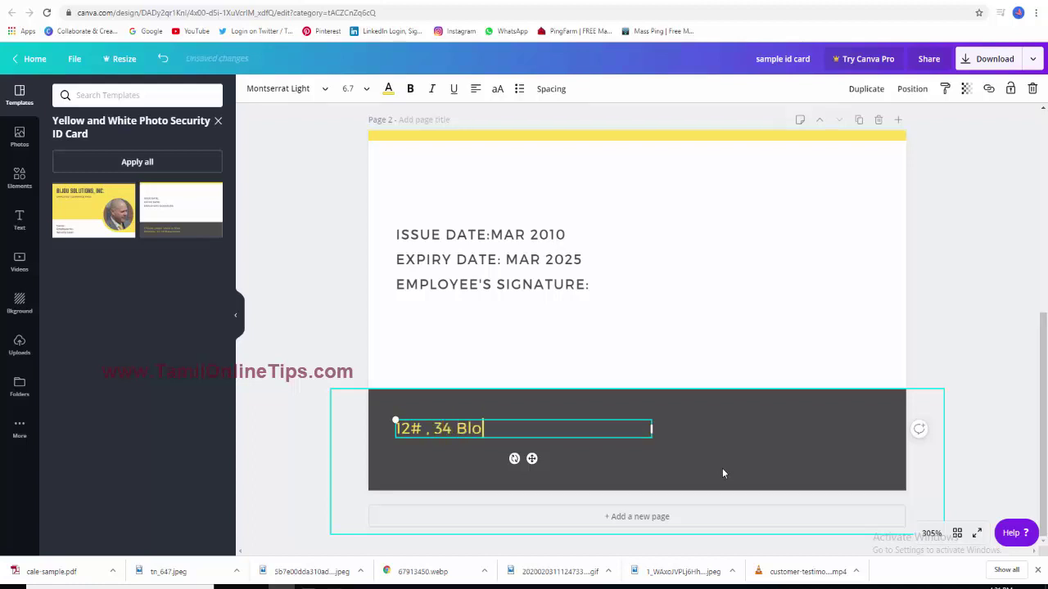
text(ck,)
text(Second )
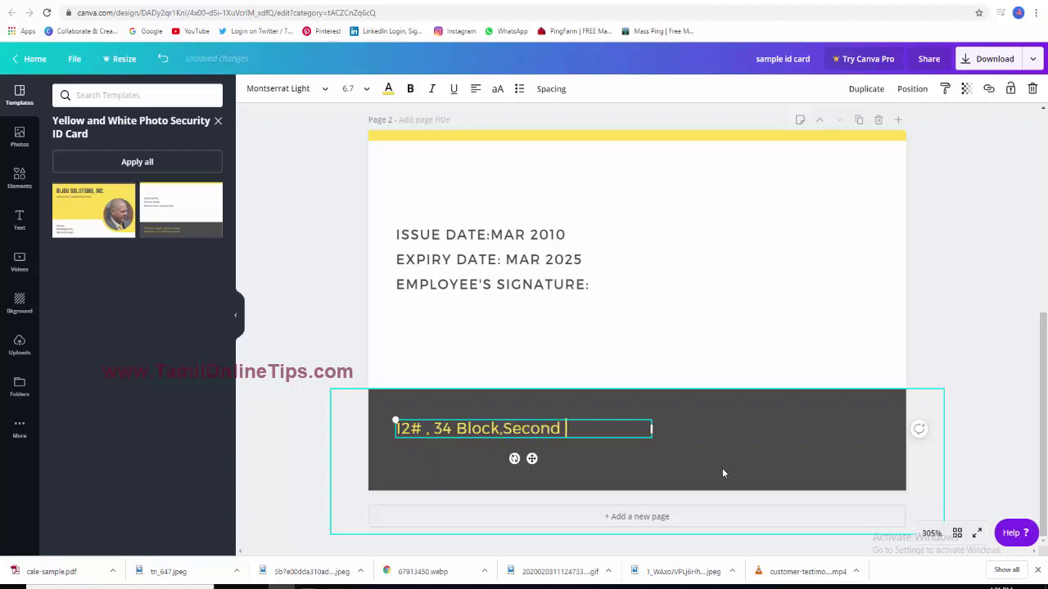
text(Ph)
text(ase)
text(,Chen)
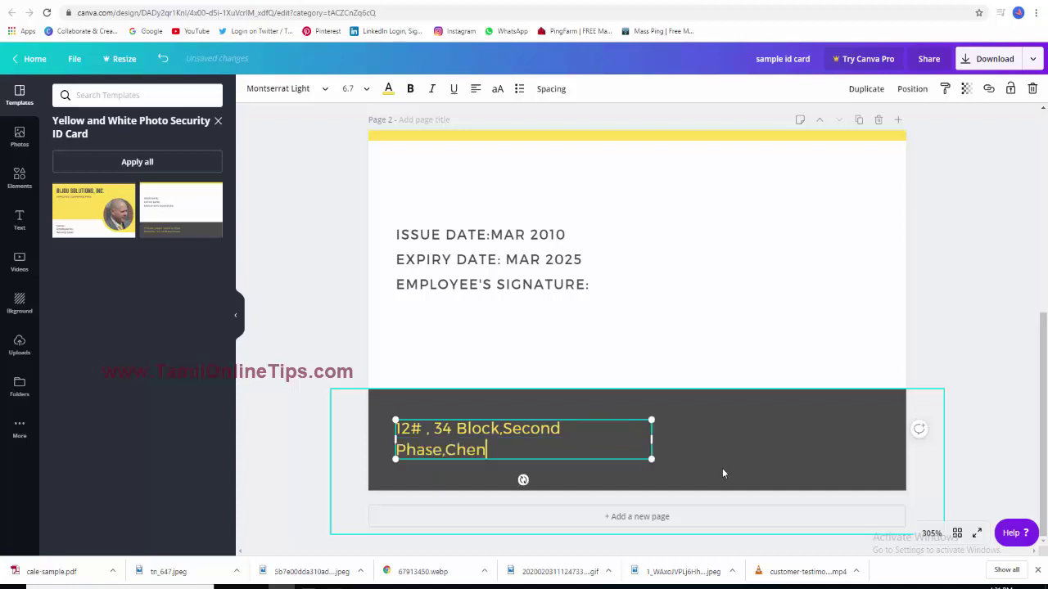
text(nai.)
click(747, 386)
drag(519, 440, 701, 432)
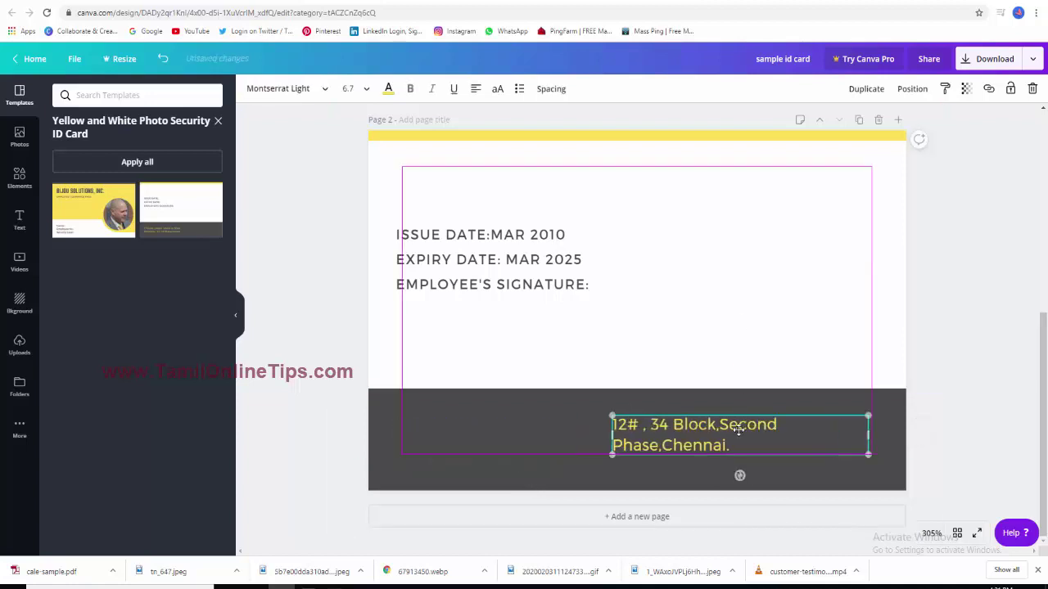
click(647, 271)
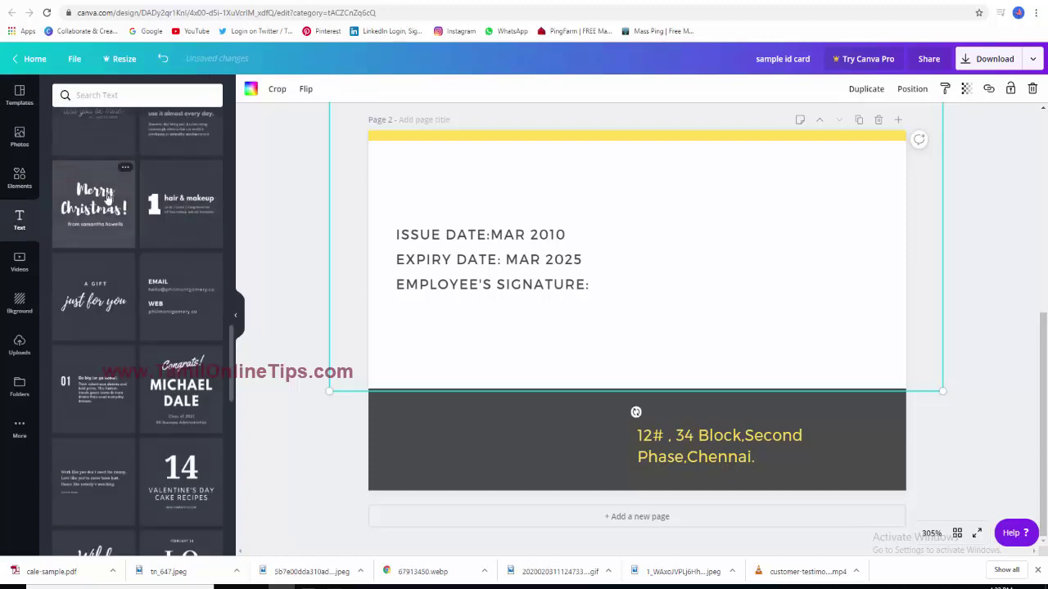
scroll(70, 197, up, 3)
scroll(70, 213, up, 3)
scroll(71, 230, up, 4)
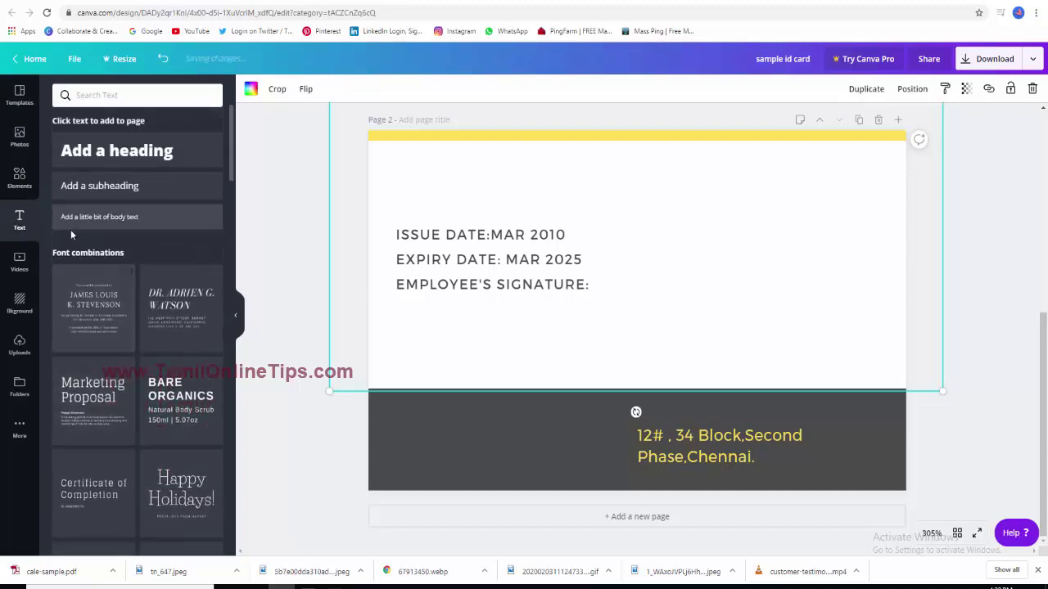
Step: Add a subheading text box that reads 'Contact:' followed by a phone number
click(180, 185)
click(631, 328)
key(BackSpace)
key(BackSpace)
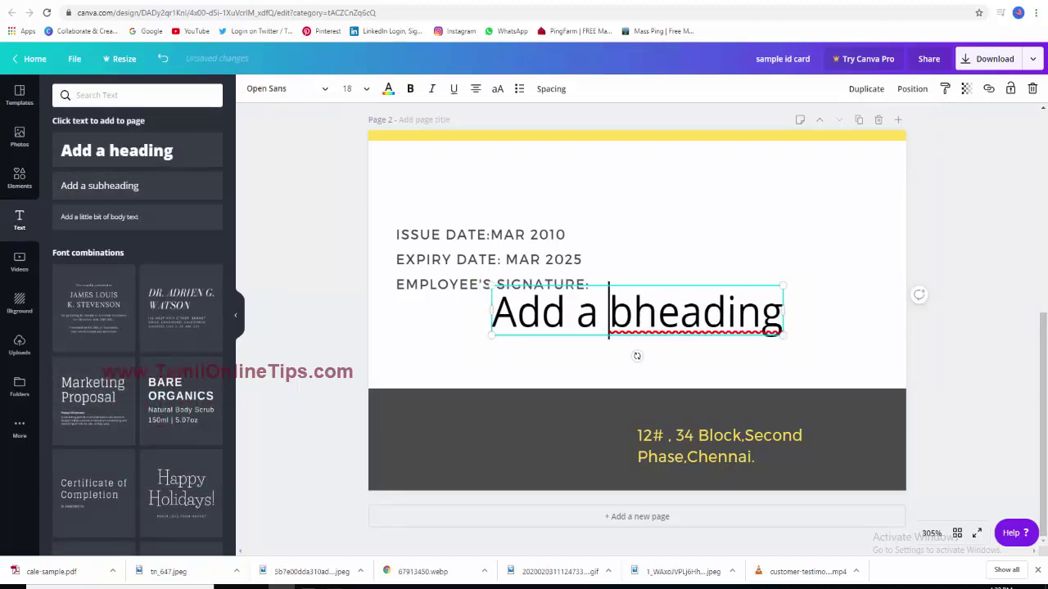
key(BackSpace)
key(BackSpace)
key(BackSpace)
key(BackSpace)
key(BackSpace)
key(Delete)
key(Delete)
key(Delete)
key(Delete)
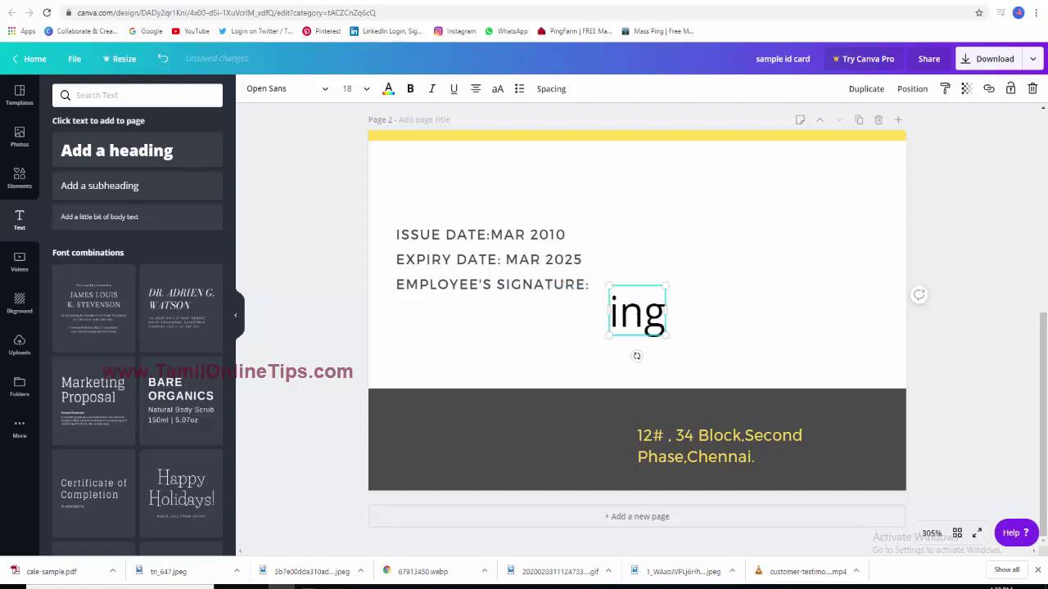
key(Delete)
key(Delete)
key(Delete)
text(Cond)
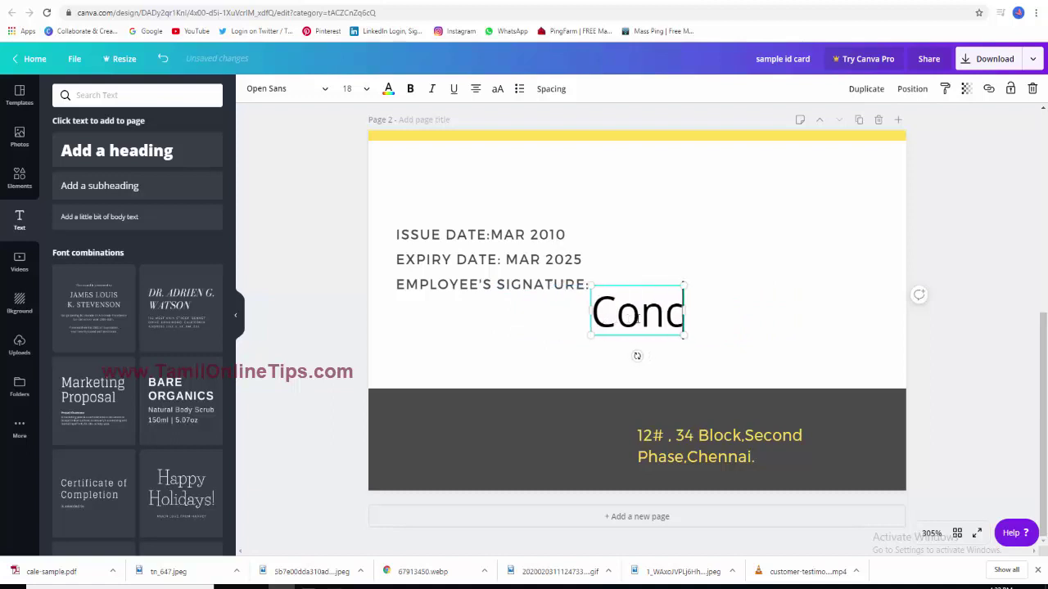
key(BackSpace)
text(tact)
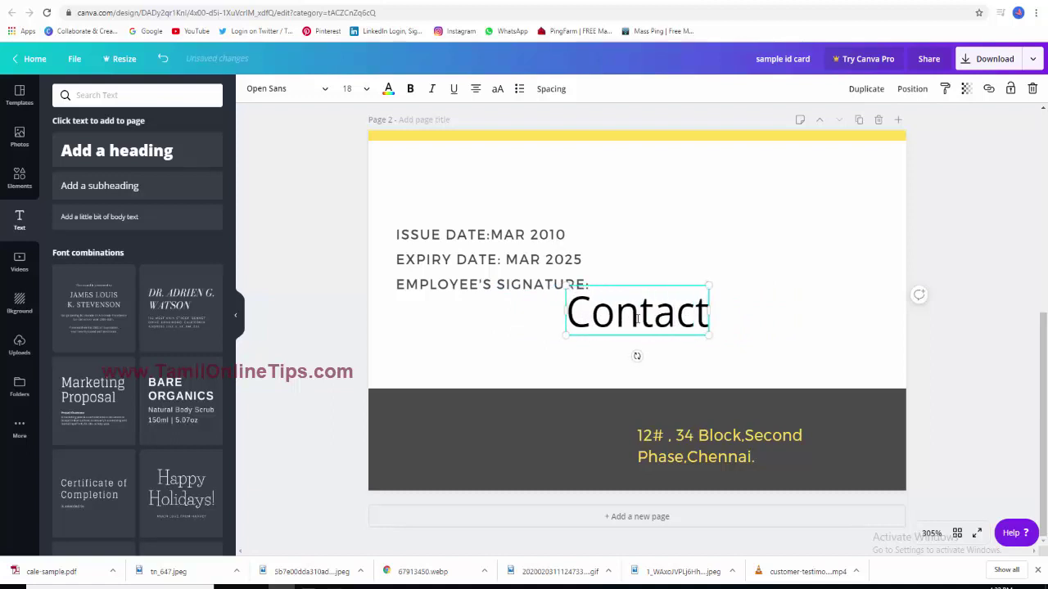
text(: 98745)
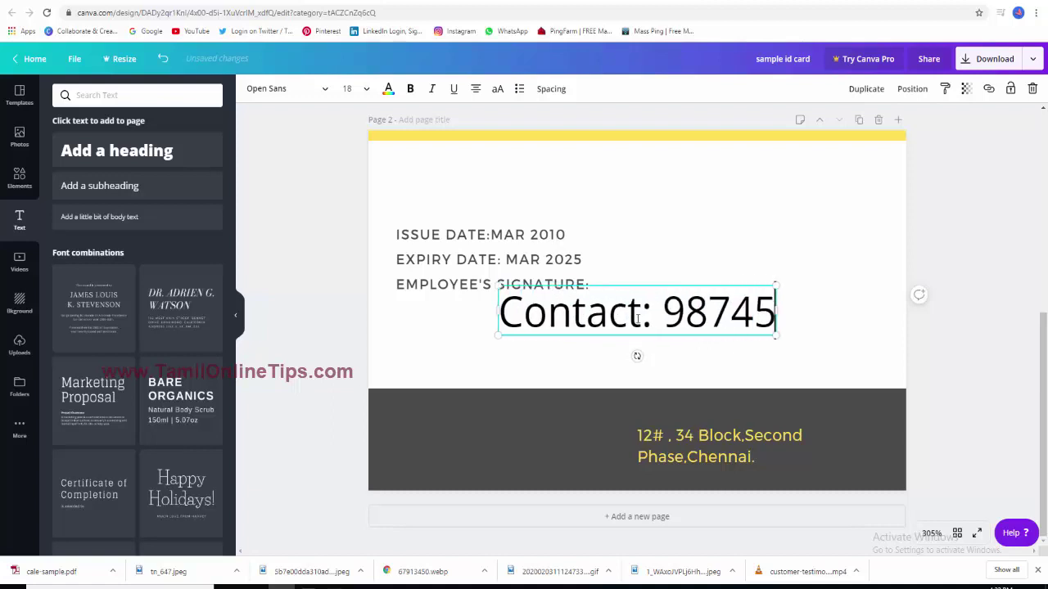
text(63210)
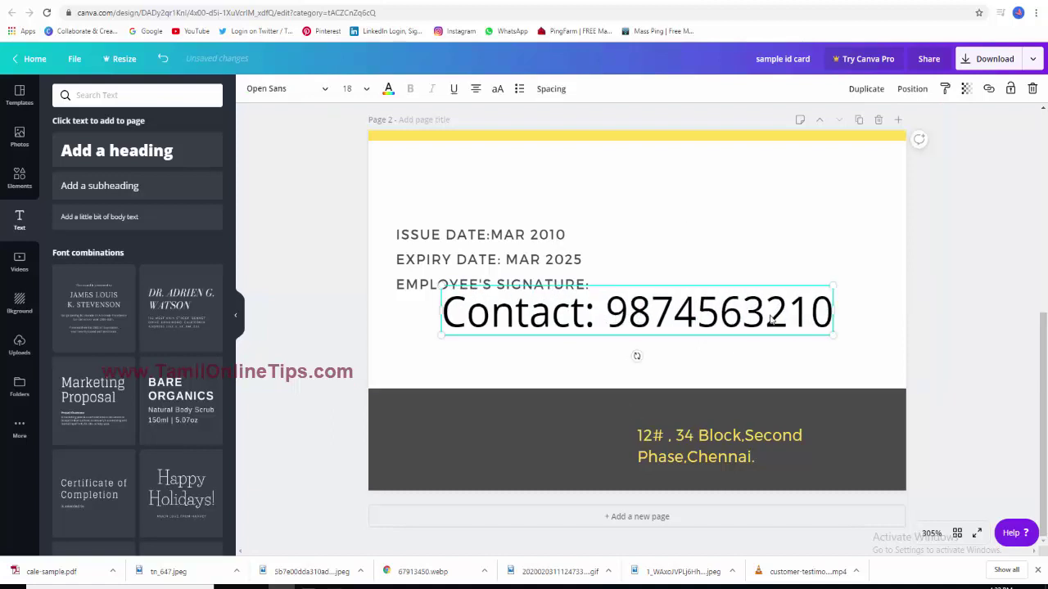
Step: Resize the contact text box to a small text size
mouse_move(835, 285)
mouse_down()
mouse_move(569, 337)
mouse_move(447, 305)
mouse_up()
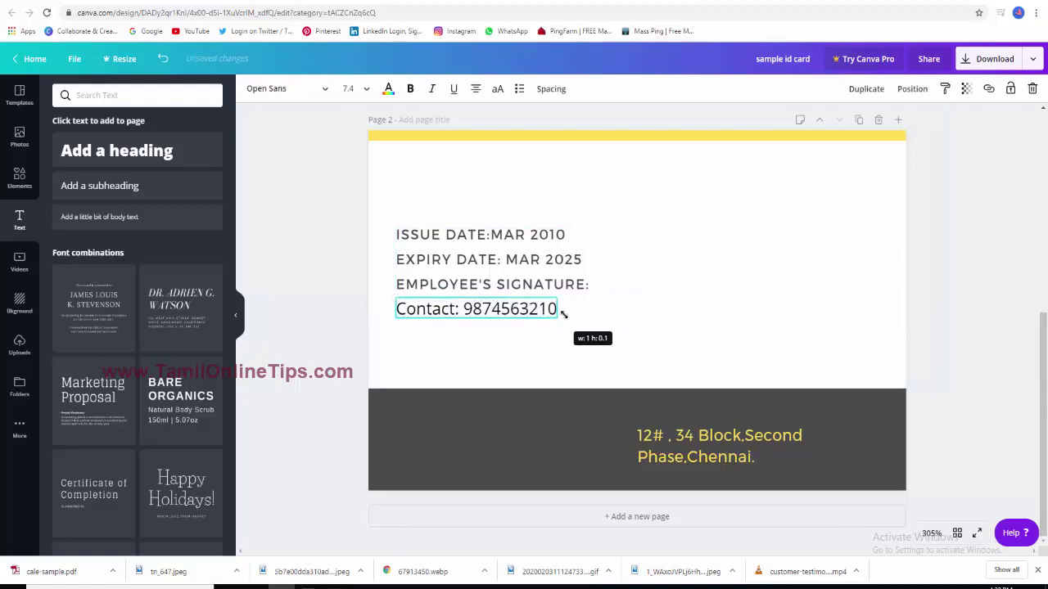
drag(492, 312, 590, 326)
click(701, 269)
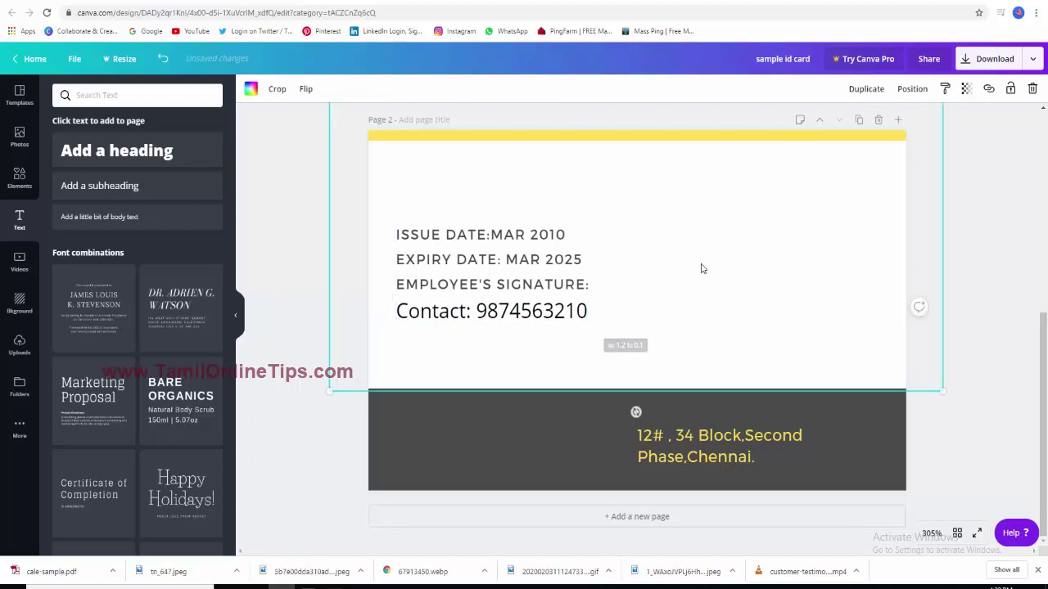
Step: Add a contact line under the signature, delete the duplicate box, and recentre the details block
click(590, 284)
key(Return)
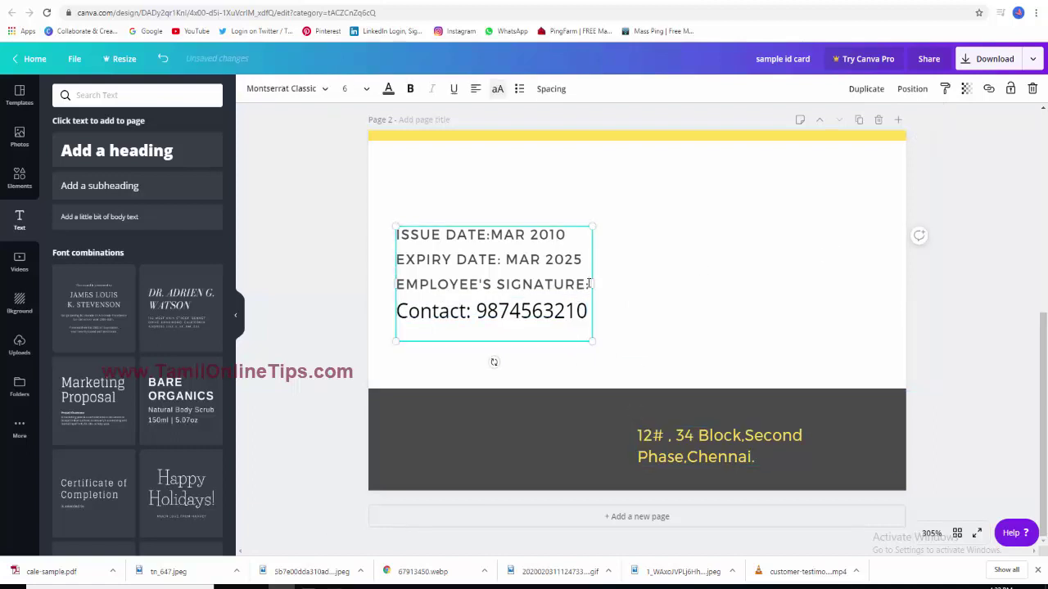
text(centa)
text(CT:)
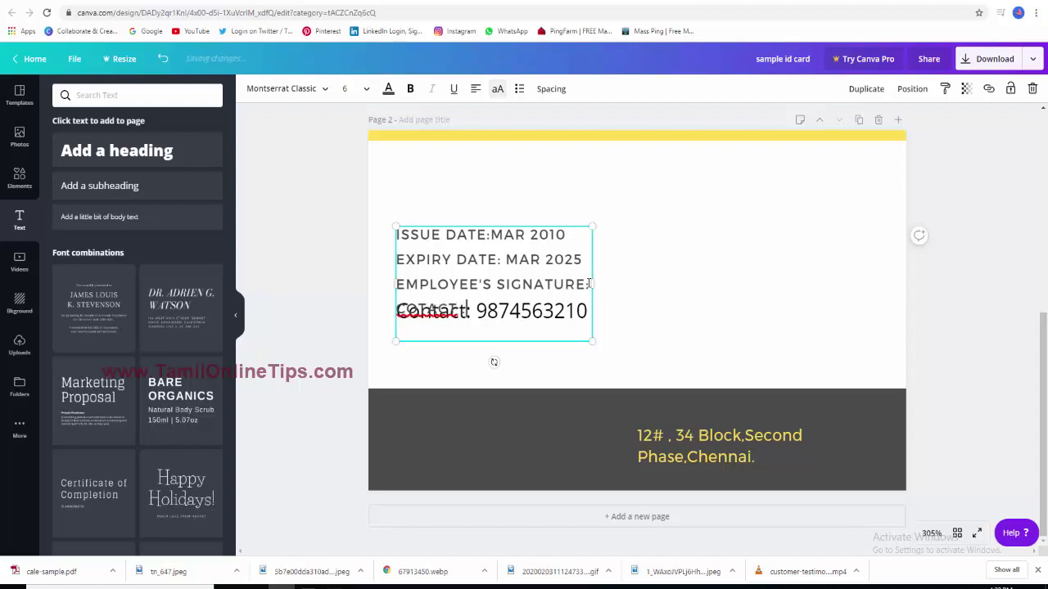
text( 9874563210)
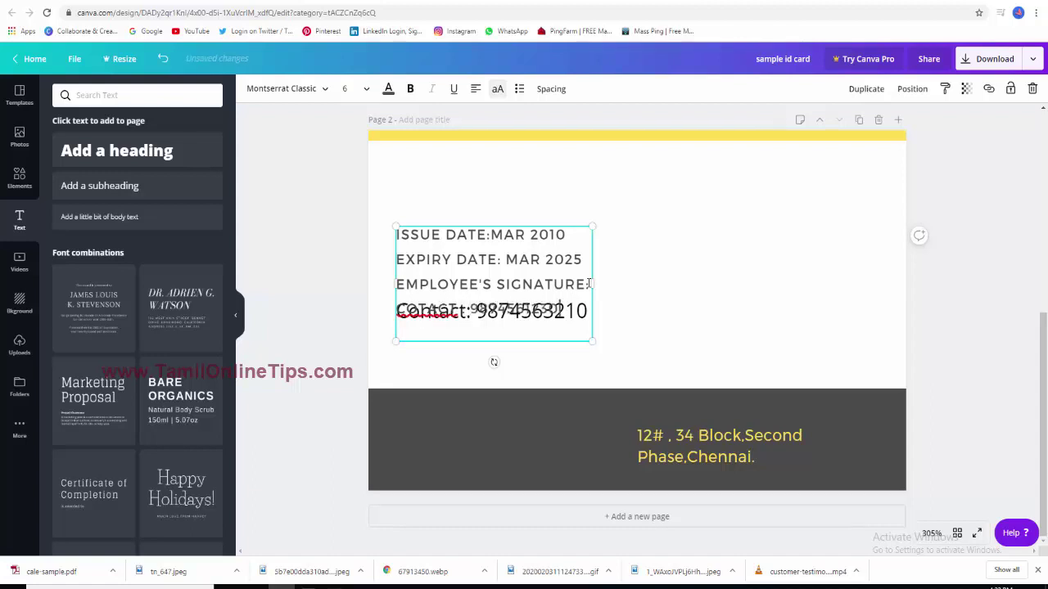
click(604, 327)
drag(603, 327, 712, 335)
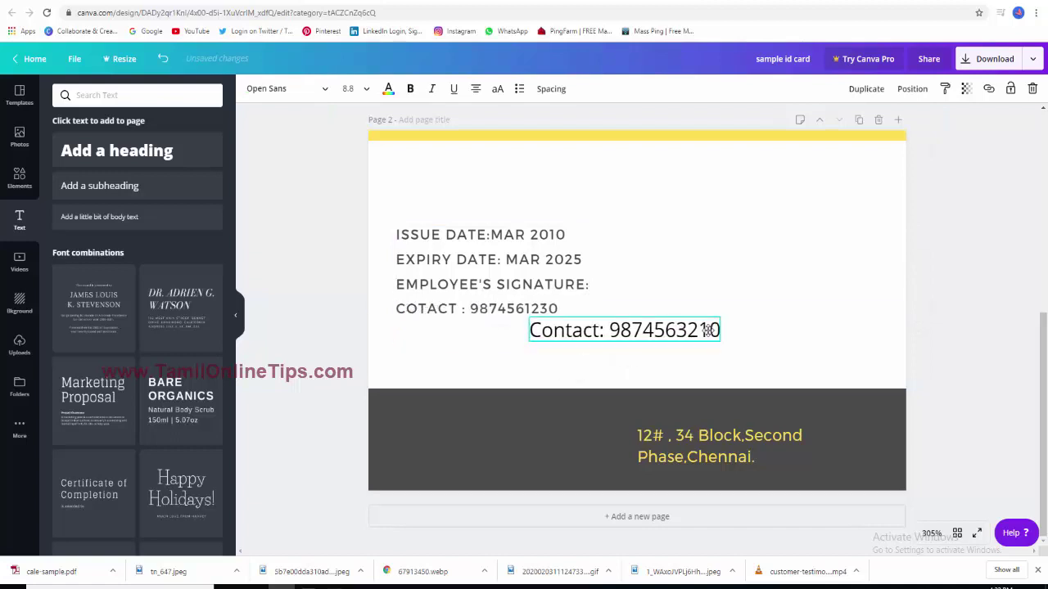
key(Delete)
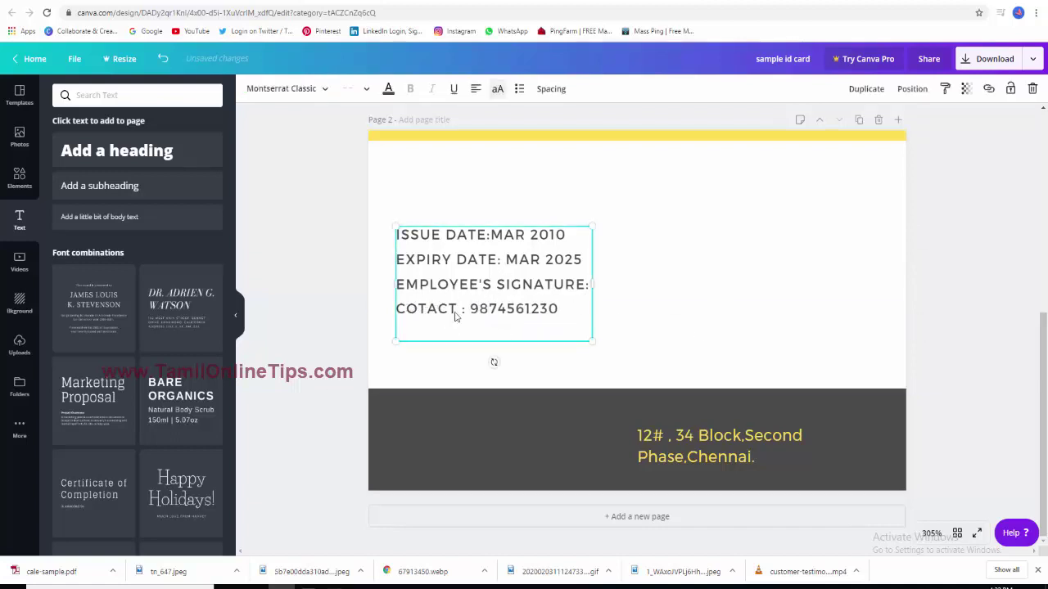
mouse_move(457, 311)
mouse_down()
mouse_move(737, 239)
mouse_move(743, 261)
mouse_move(715, 276)
mouse_up()
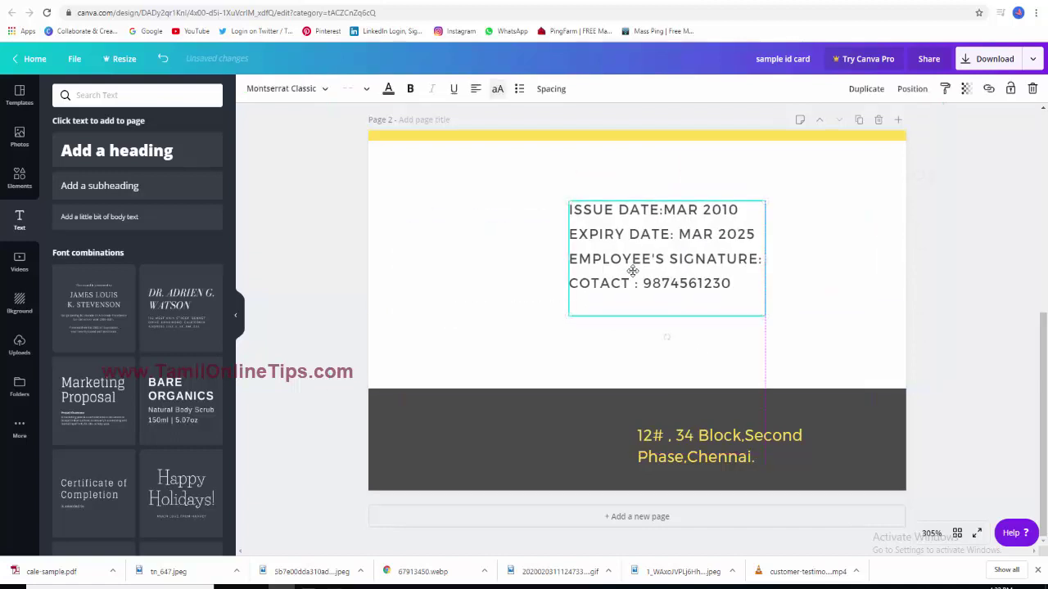
click(778, 347)
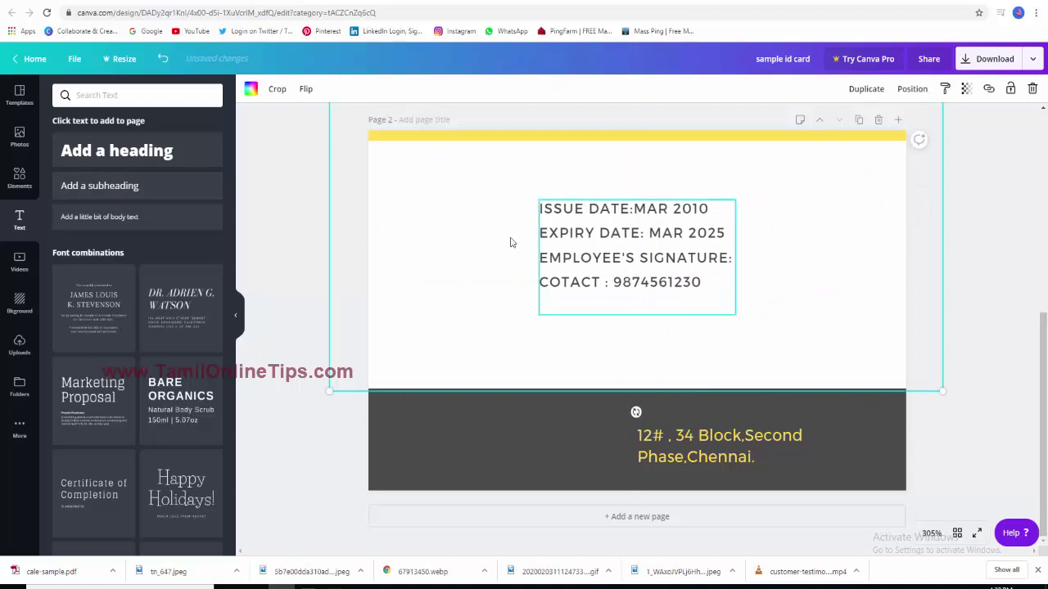
Step: Search the Photos library for 'logo' and browse the results
click(20, 135)
click(107, 90)
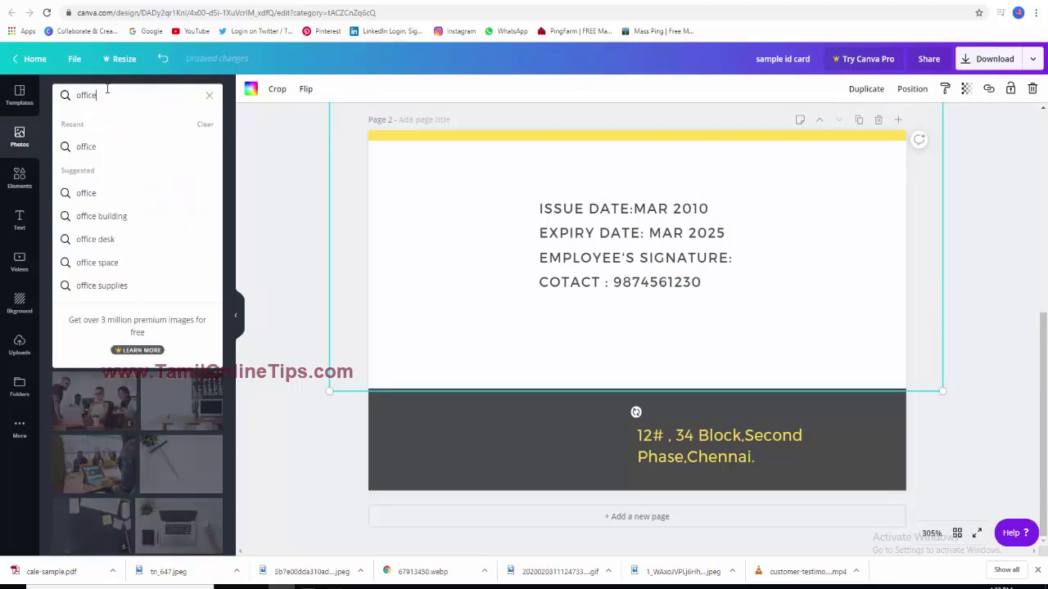
key(BackSpace)
key(BackSpace)
text(lo)
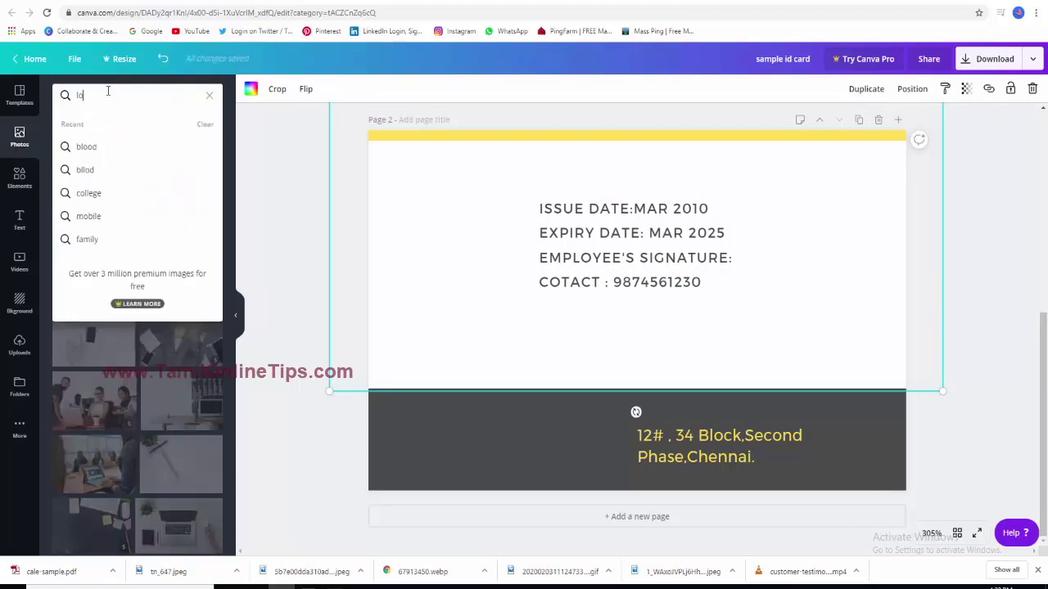
text(go)
key(Return)
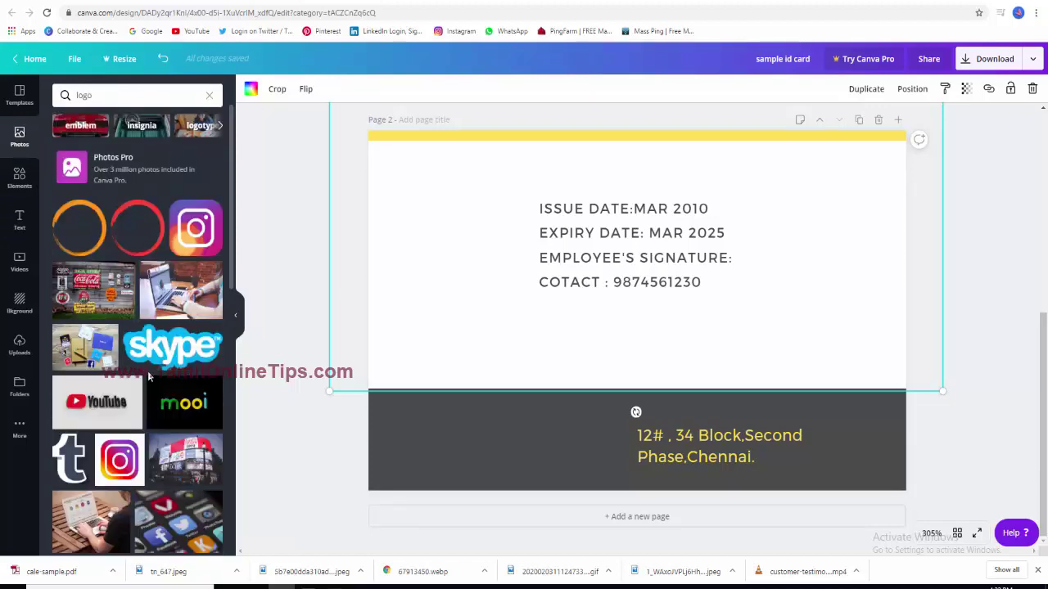
scroll(131, 422, down, 3)
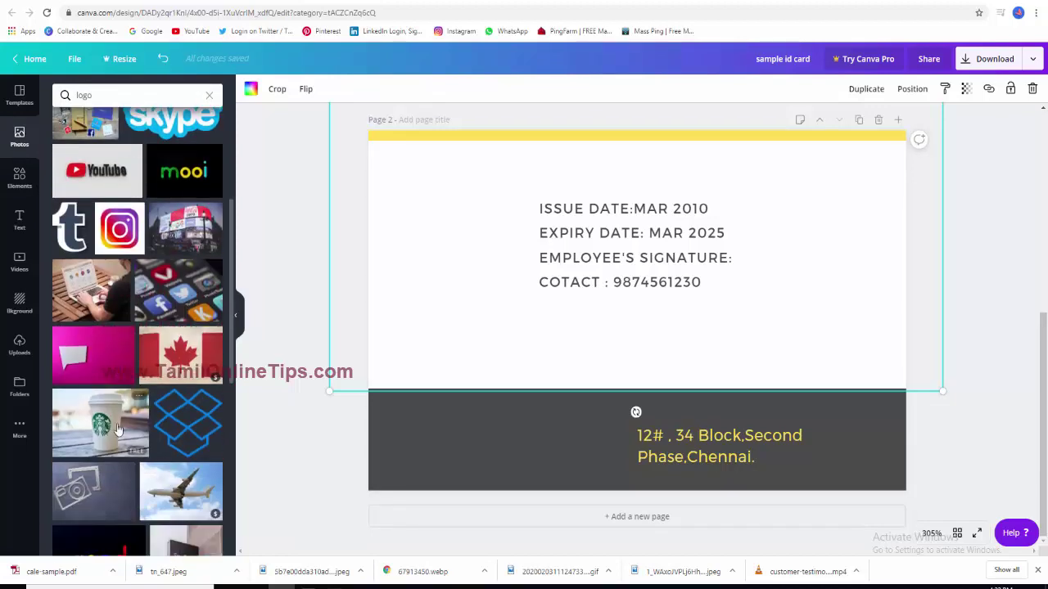
scroll(131, 431, down, 2)
scroll(131, 431, down, 3)
scroll(130, 328, up, 4)
scroll(129, 242, up, 3)
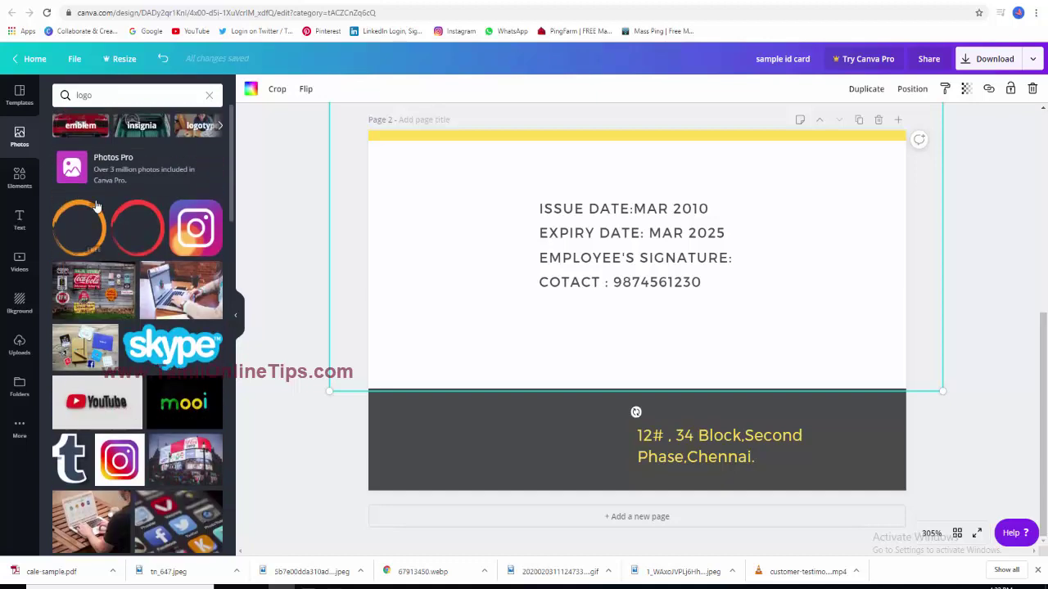
Step: Add the orange and red brush circles, shrink them, and overlap them at page 2's top right
click(82, 233)
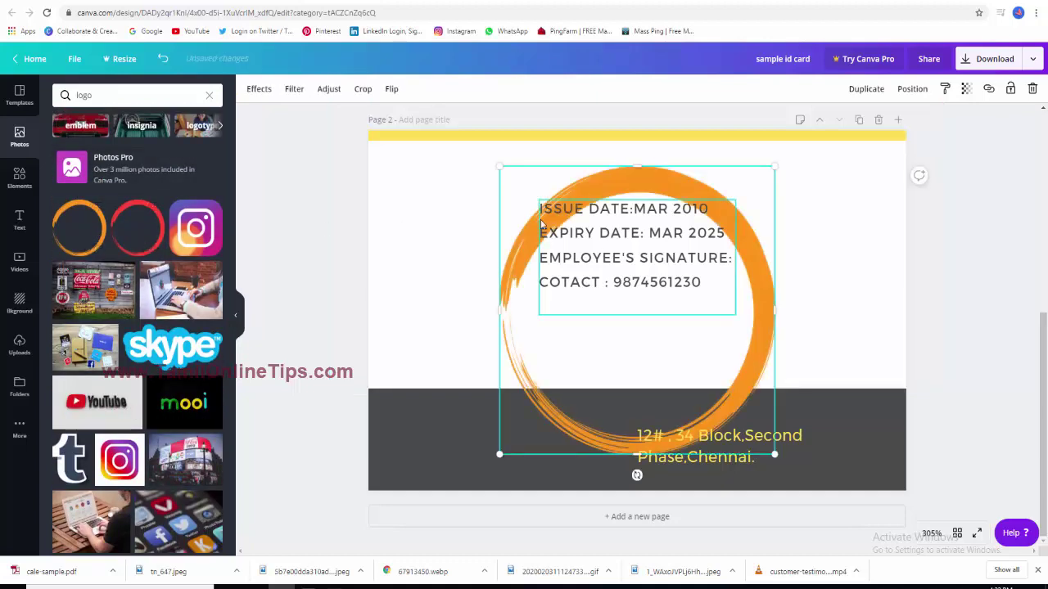
drag(501, 166, 674, 350)
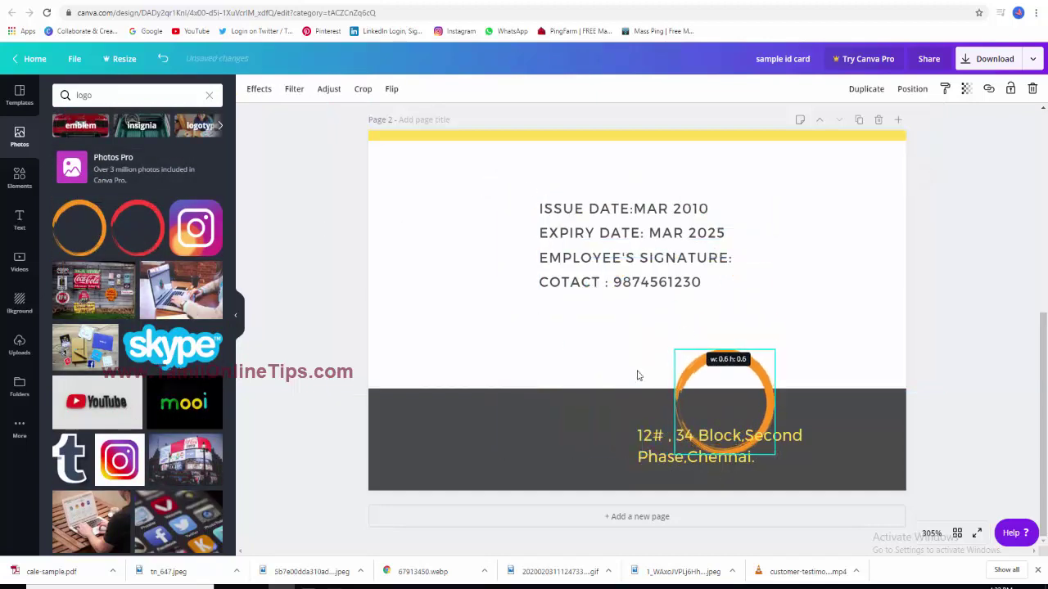
drag(770, 382, 866, 171)
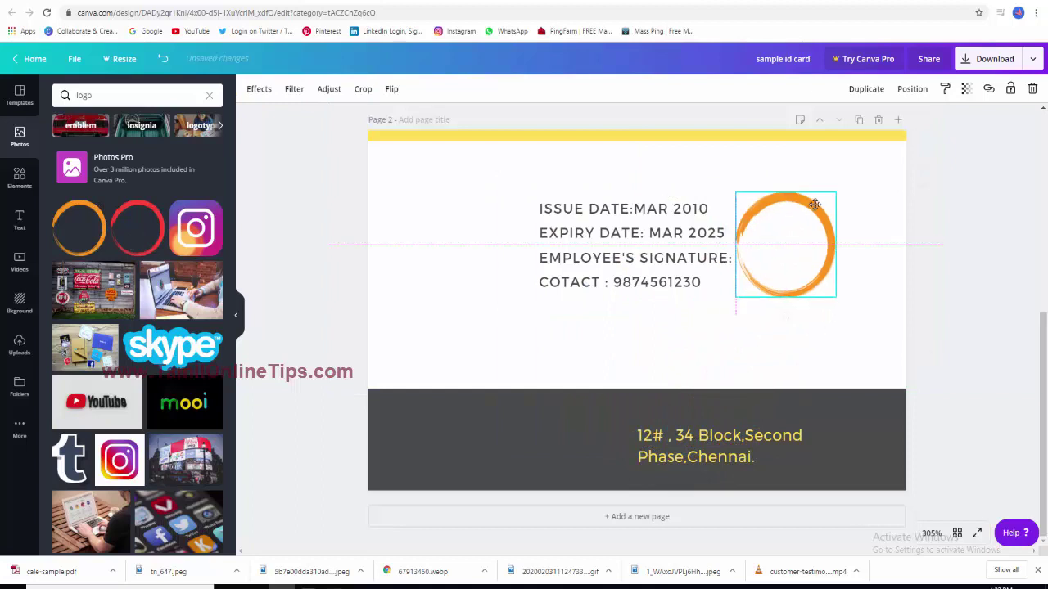
click(137, 227)
drag(501, 166, 659, 334)
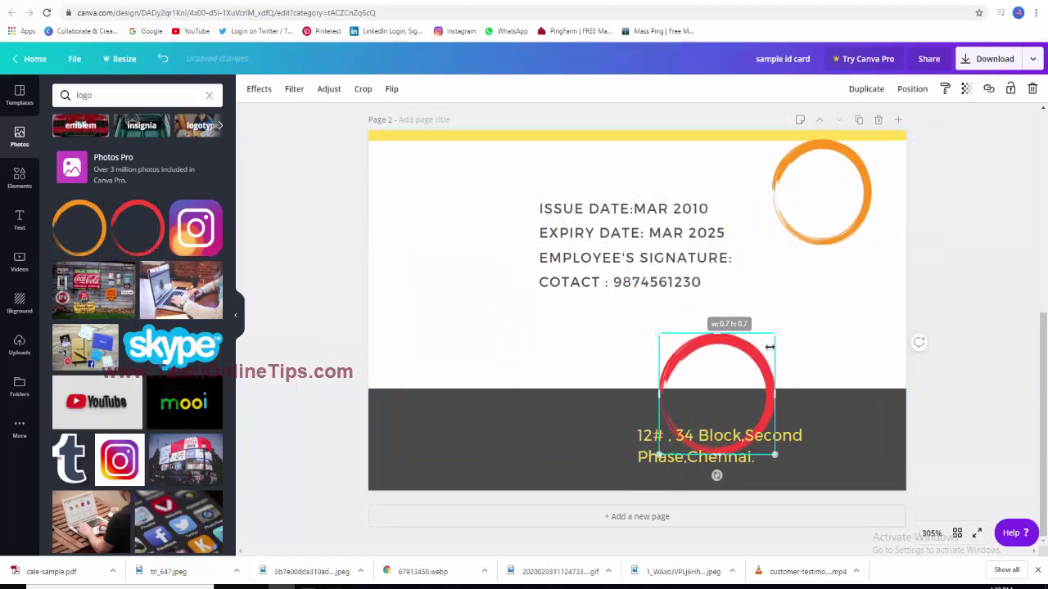
drag(737, 360, 843, 217)
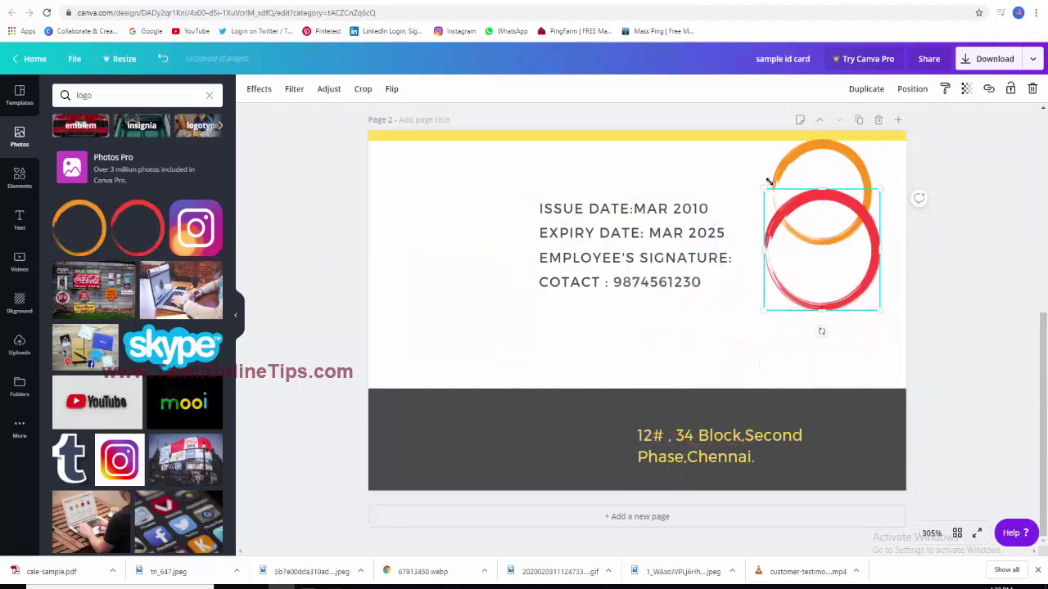
click(819, 328)
click(1007, 336)
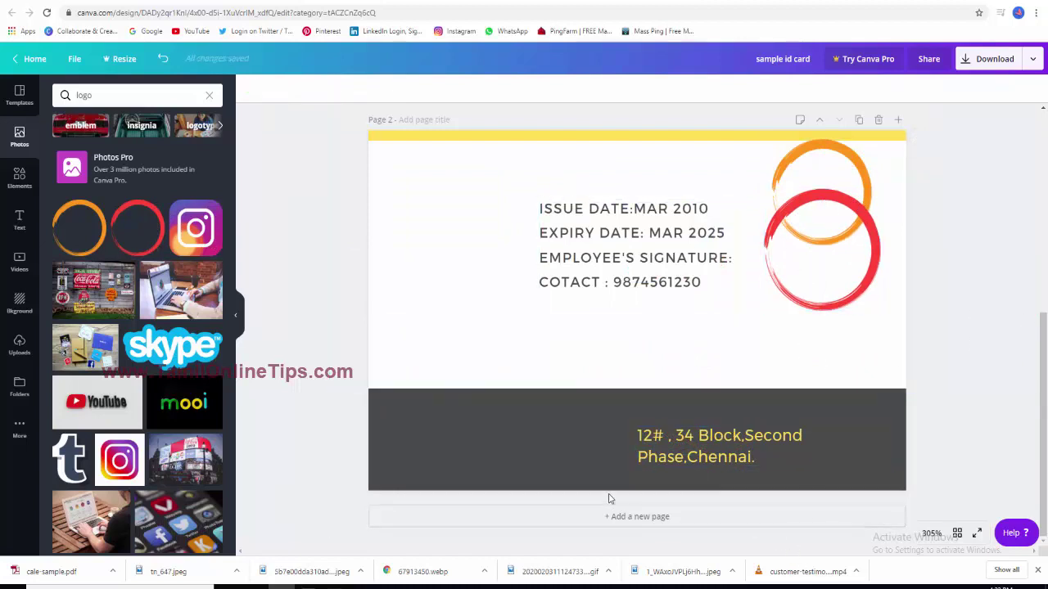
Step: Download both pages as a PDF Standard file and open 'sample id card.pdf'
scroll(698, 326, up, 2)
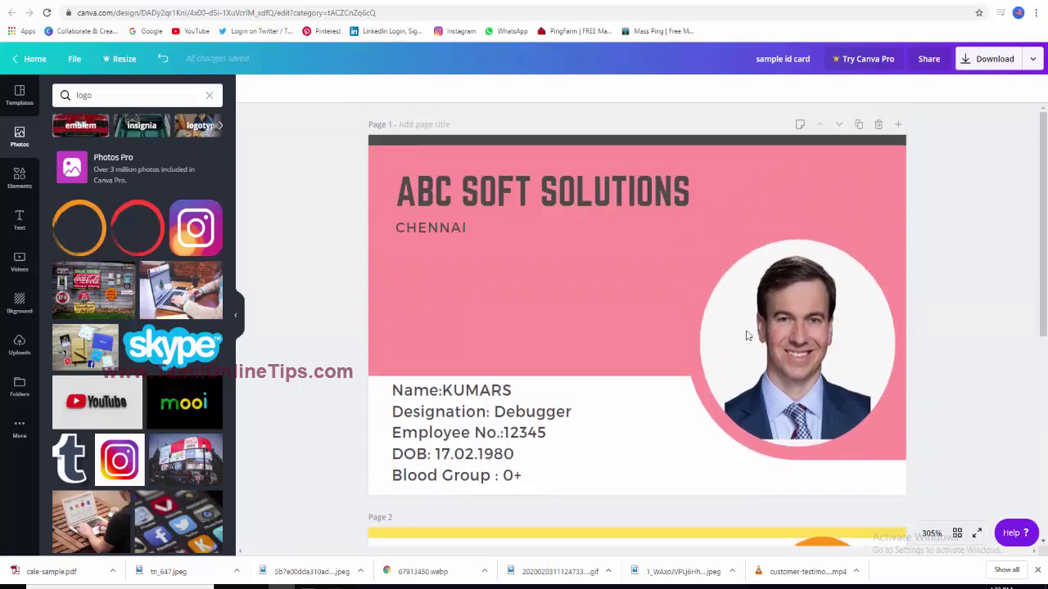
scroll(749, 332, down, 4)
click(994, 58)
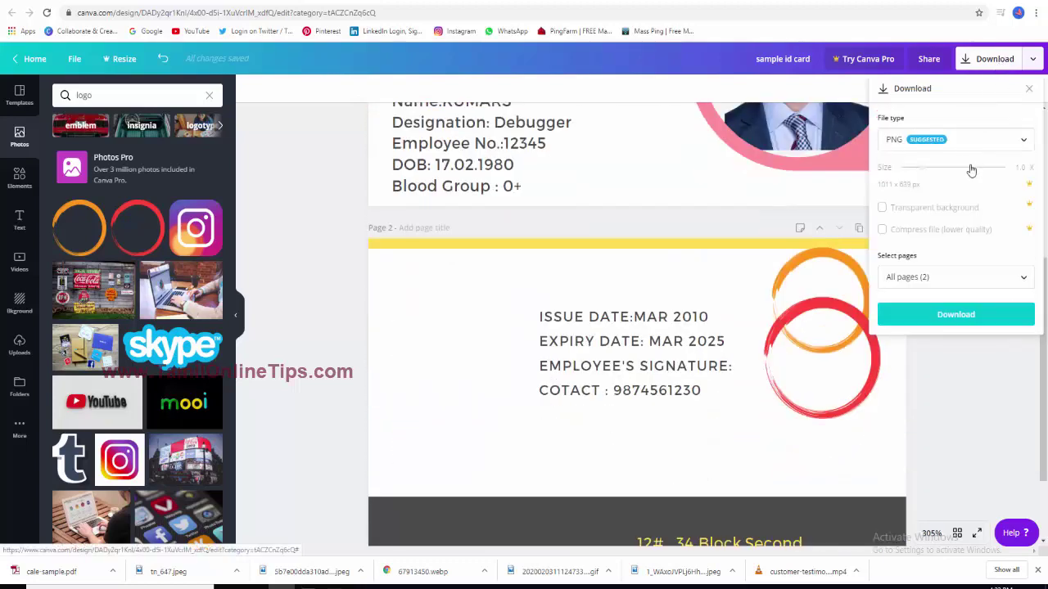
click(954, 144)
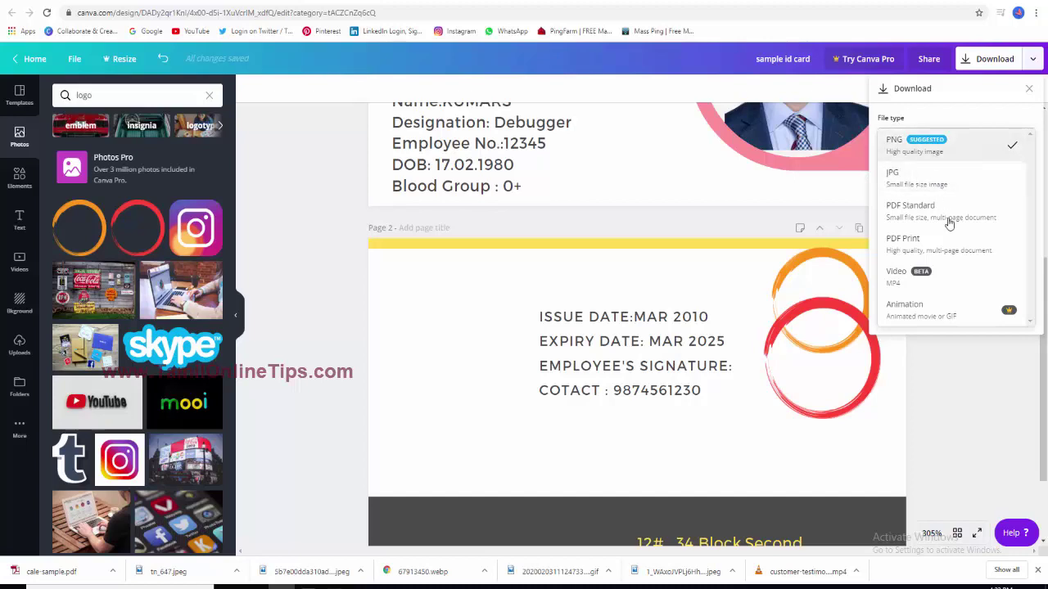
click(923, 209)
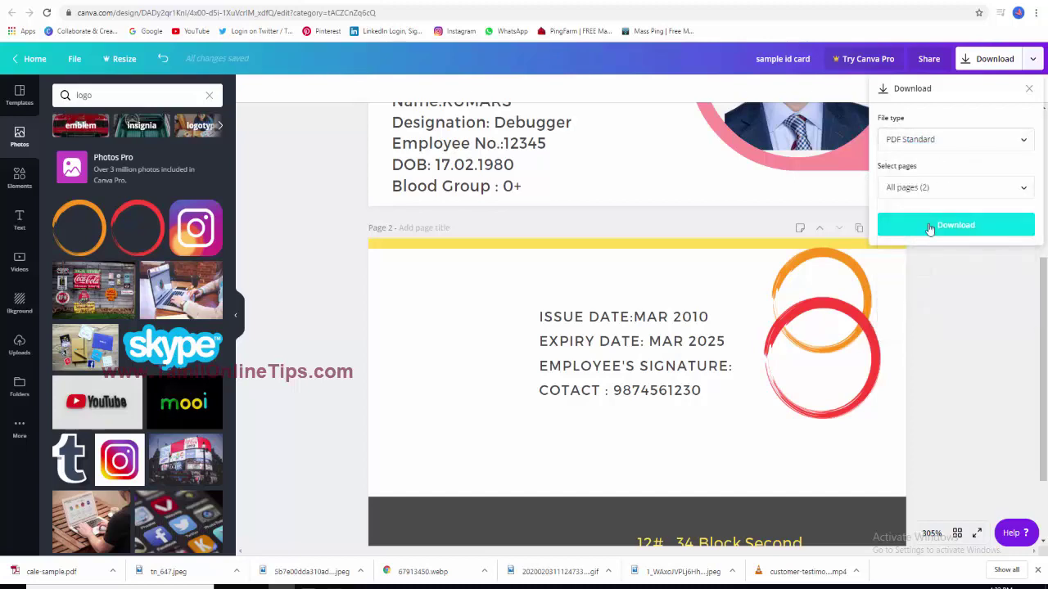
click(923, 221)
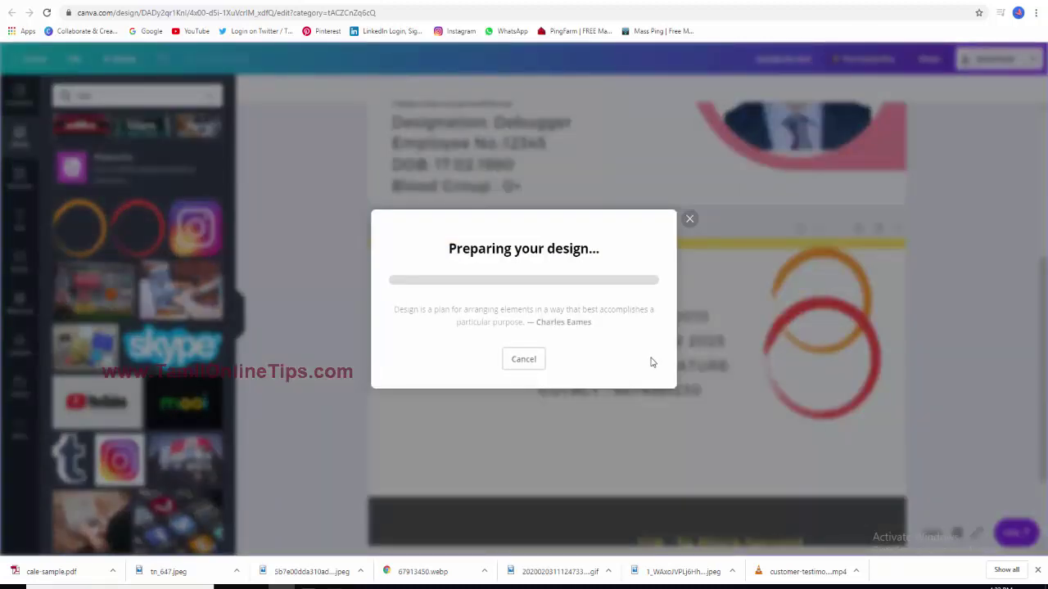
click(20, 534)
click(43, 570)
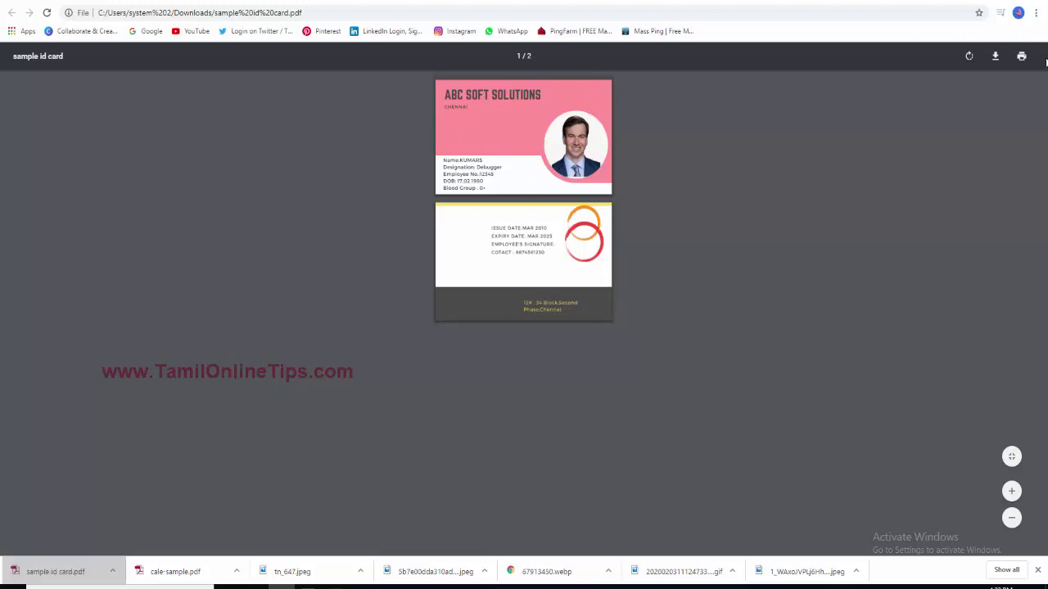
Step: Open the PDF's print dialog and cancel it without printing
click(1021, 56)
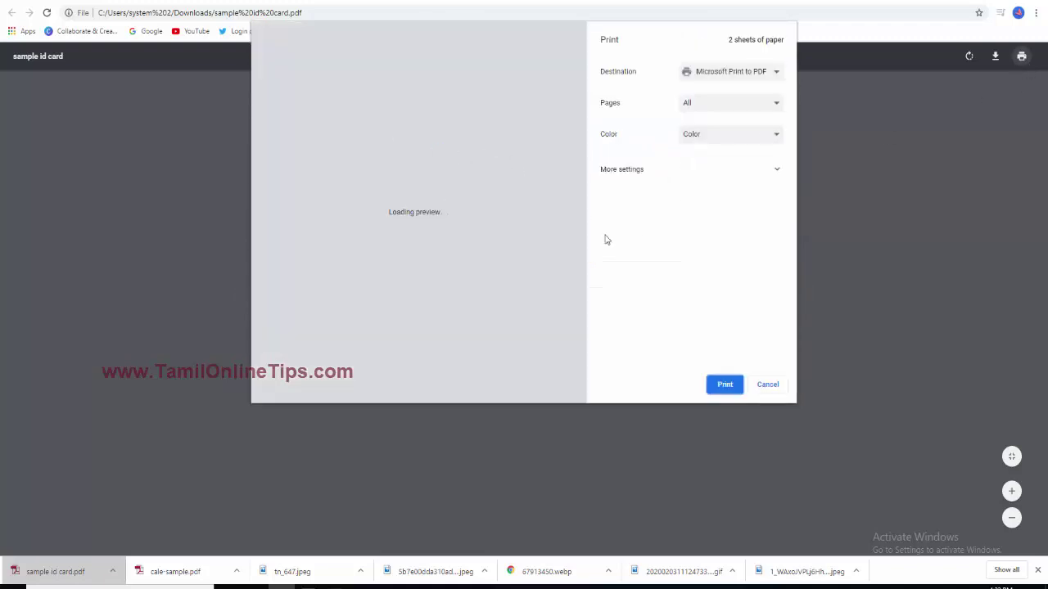
click(767, 384)
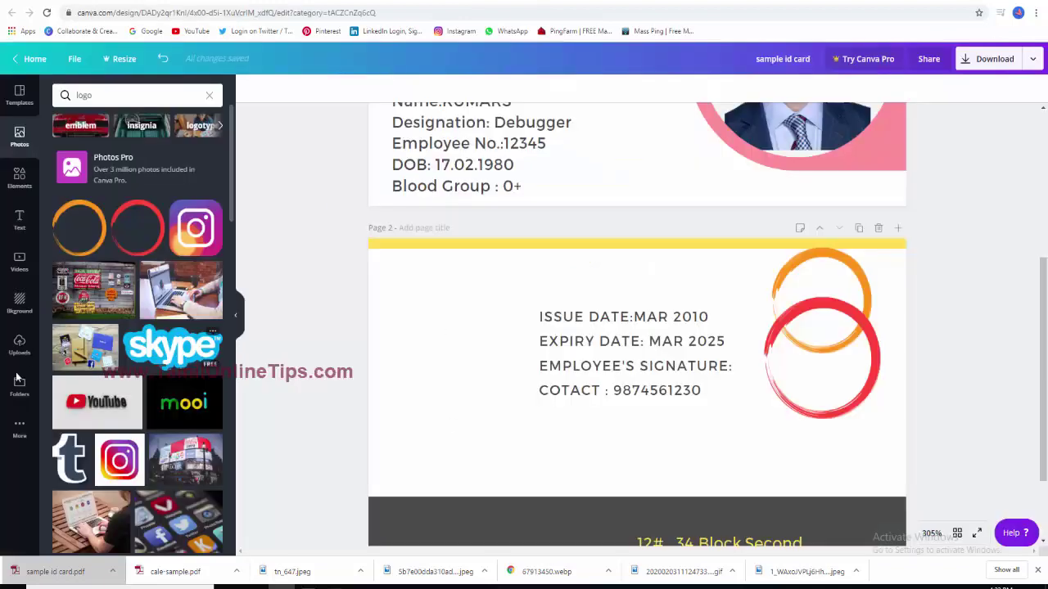
Step: Clear the 'logo' photo search and show the full ID card template list in Templates
scroll(239, 232, up, 4)
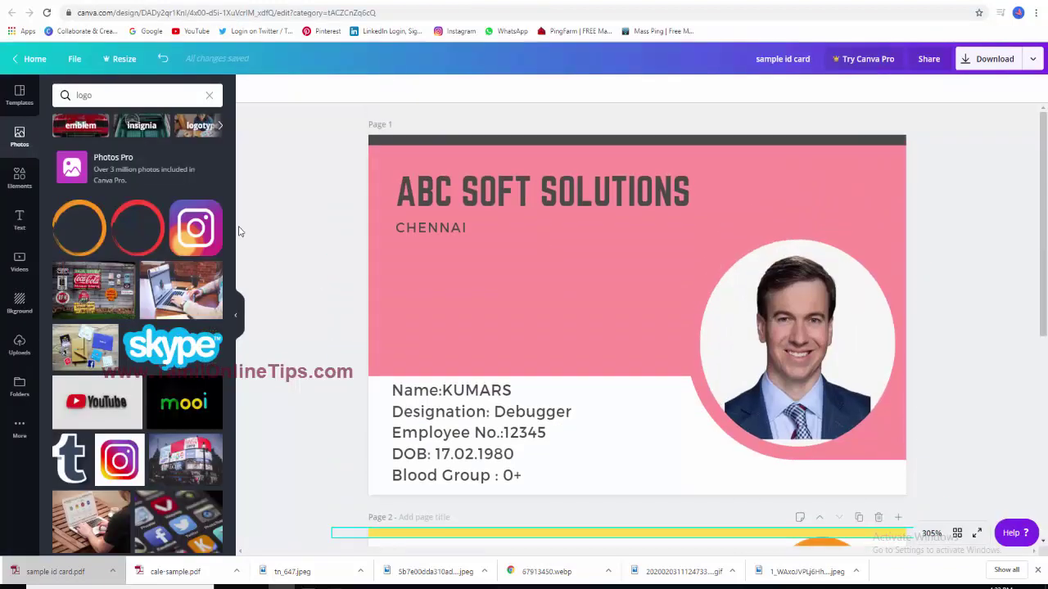
click(208, 95)
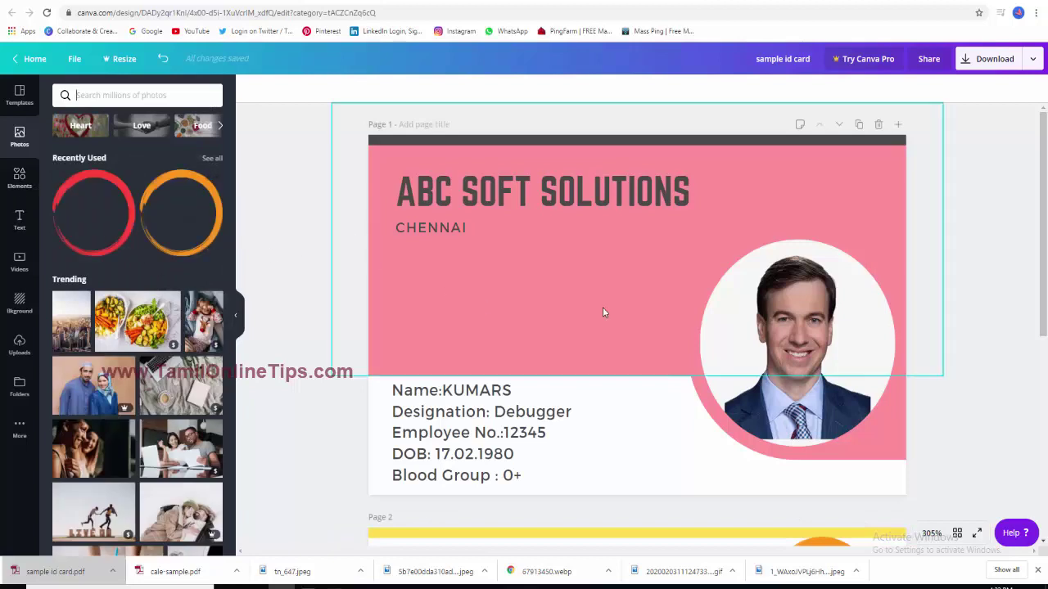
click(20, 95)
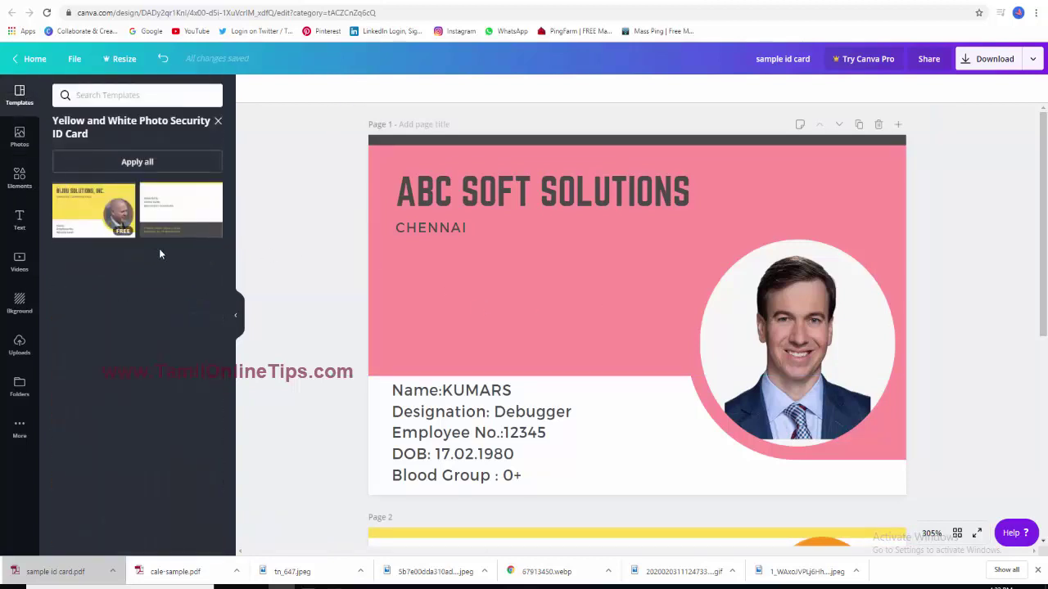
scroll(674, 388, down, 4)
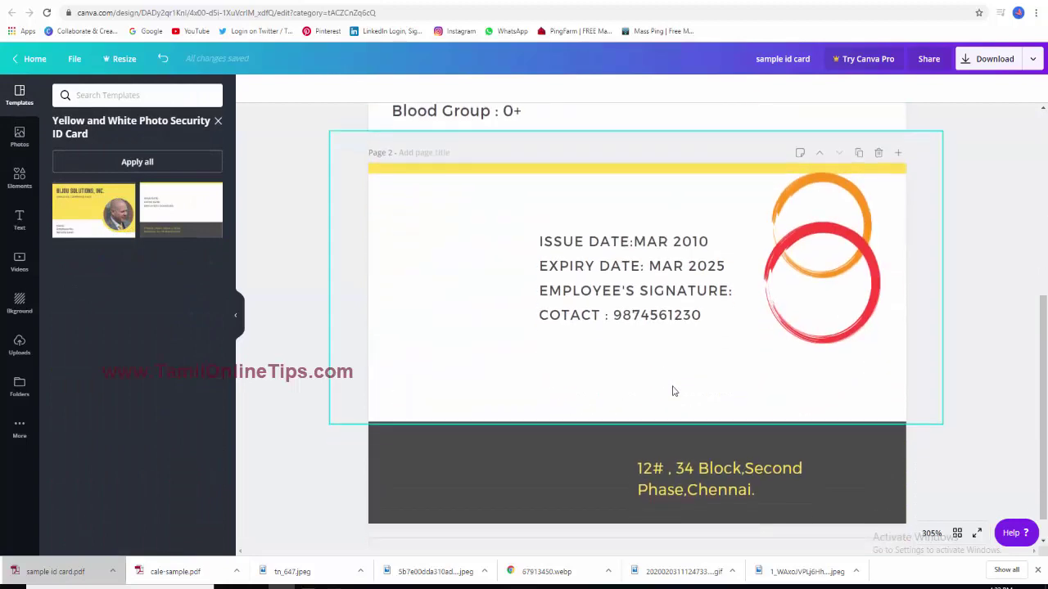
scroll(674, 390, up, 2)
scroll(662, 390, up, 2)
click(218, 121)
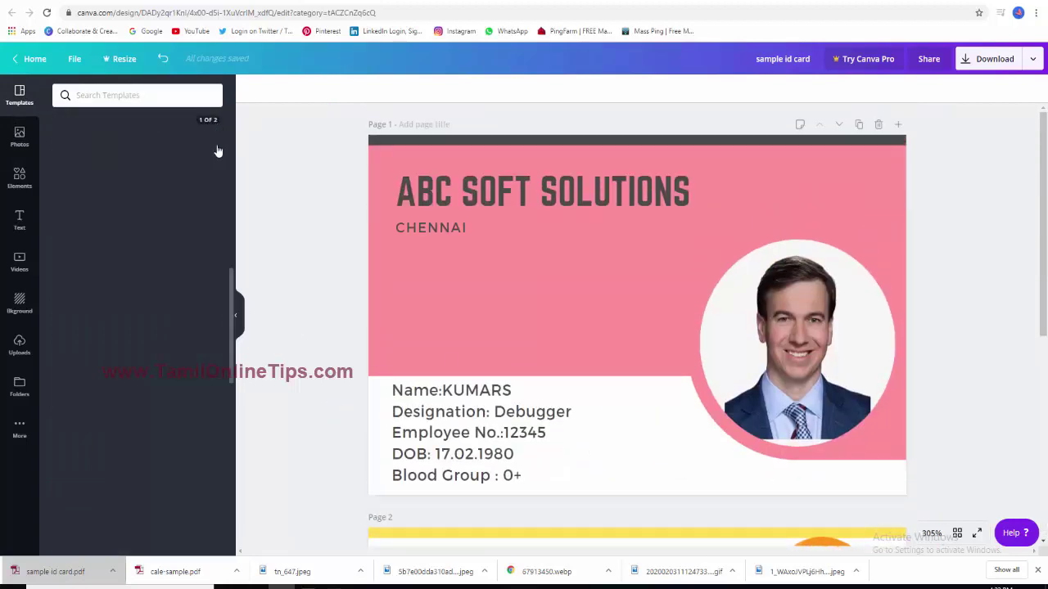
scroll(103, 360, down, 5)
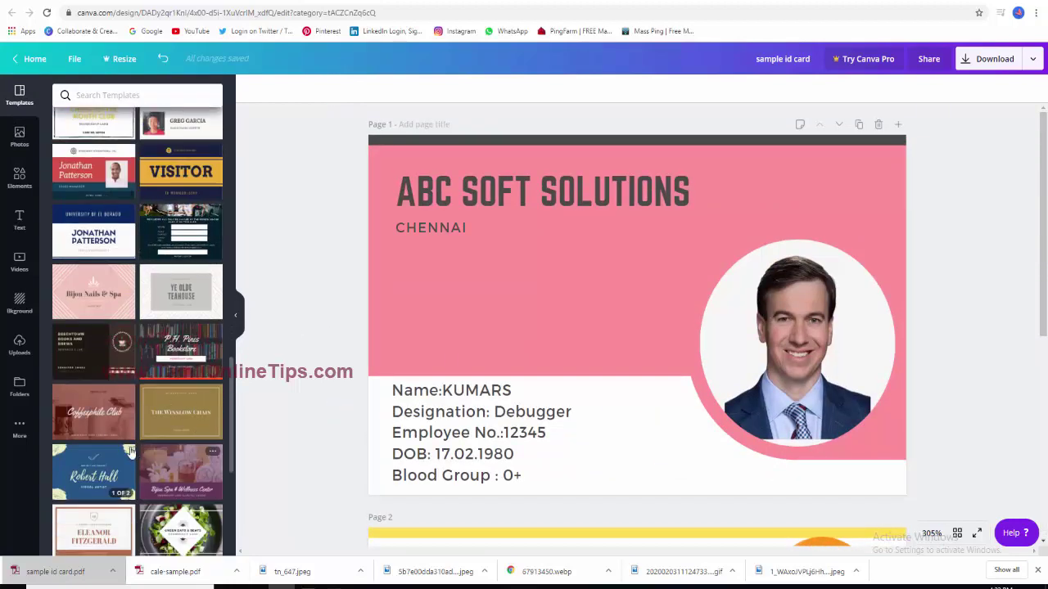